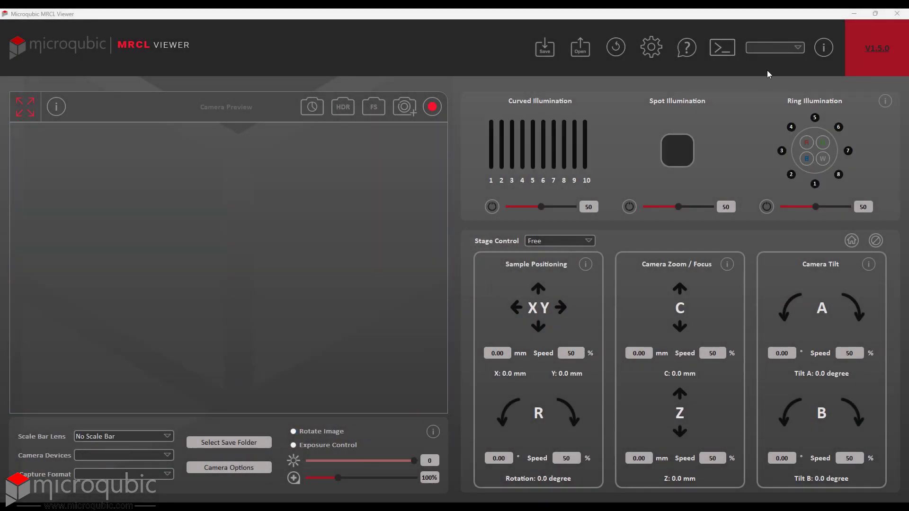
Connect to the microscope on port COM8 and initialise the C axis of the camera zoom and focus
left_click(773, 49)
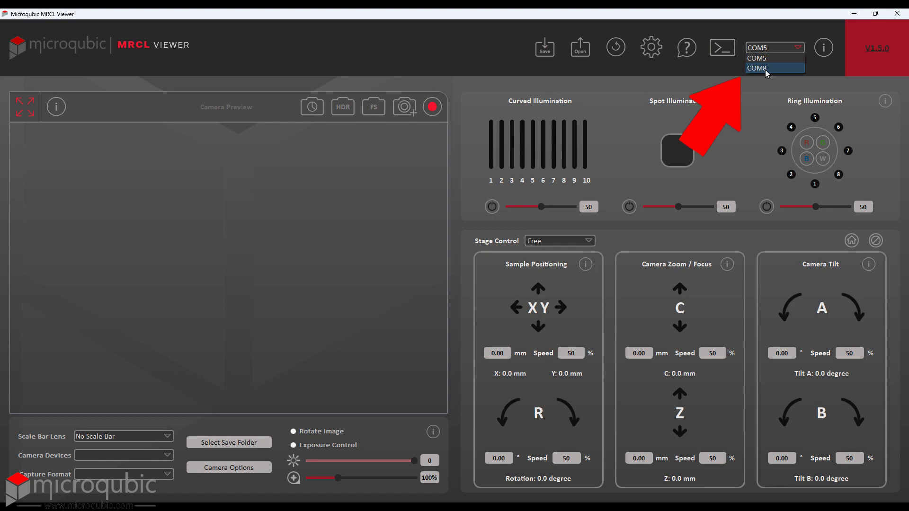
left_click(766, 68)
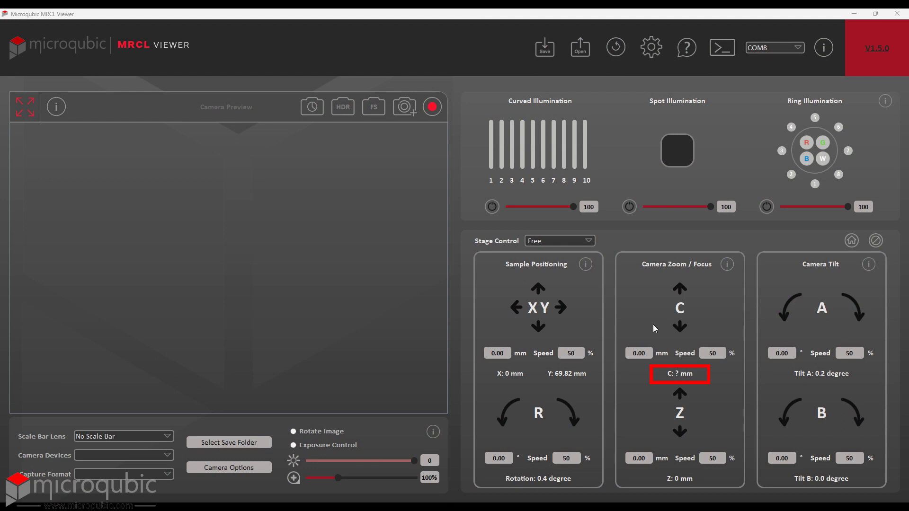
left_click(682, 309)
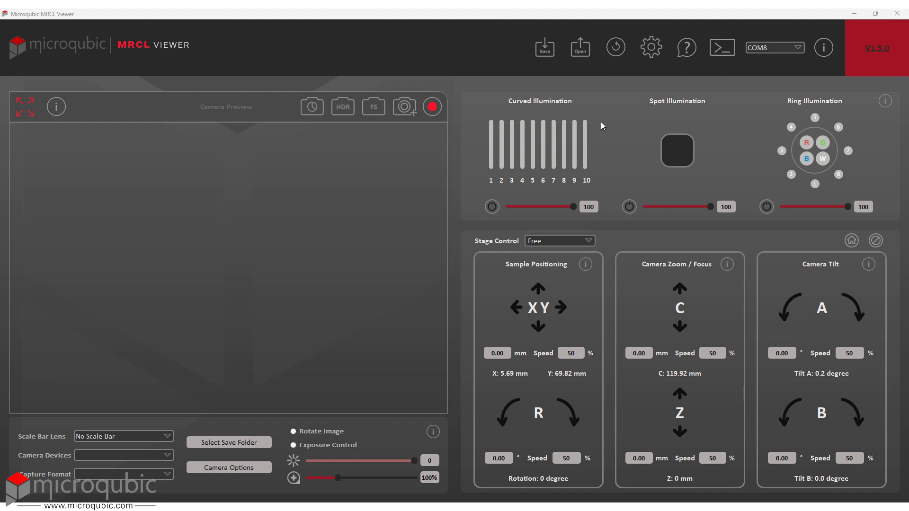
Refresh the device connection and start the live camera preview from See3CAM_CU81
left_click(616, 48)
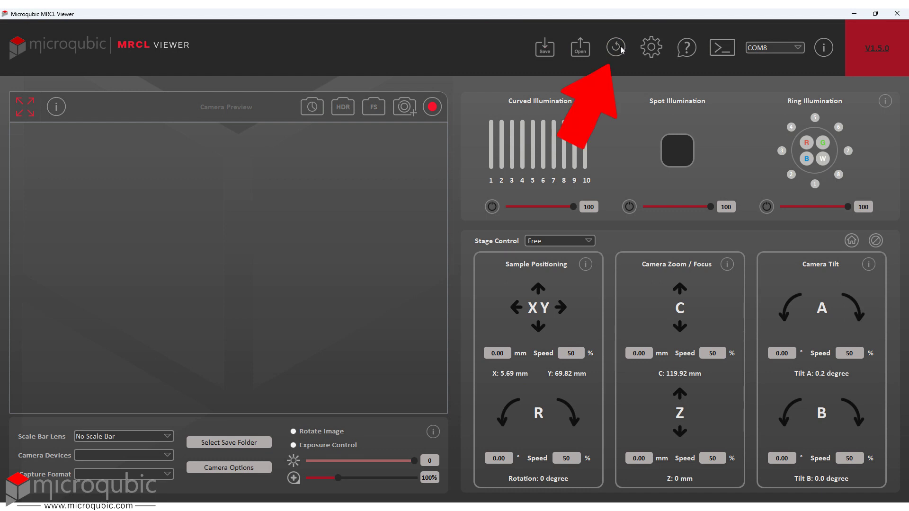
left_click(617, 48)
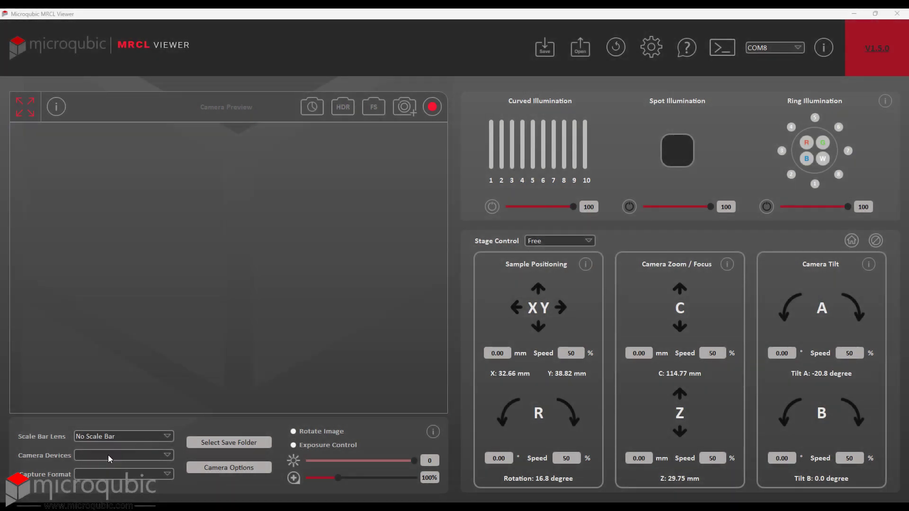
left_click(109, 456)
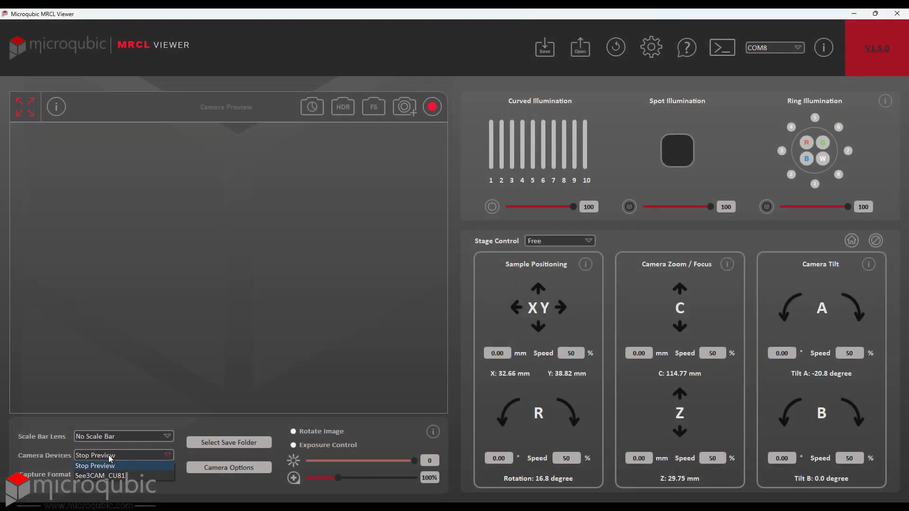
left_click(125, 477)
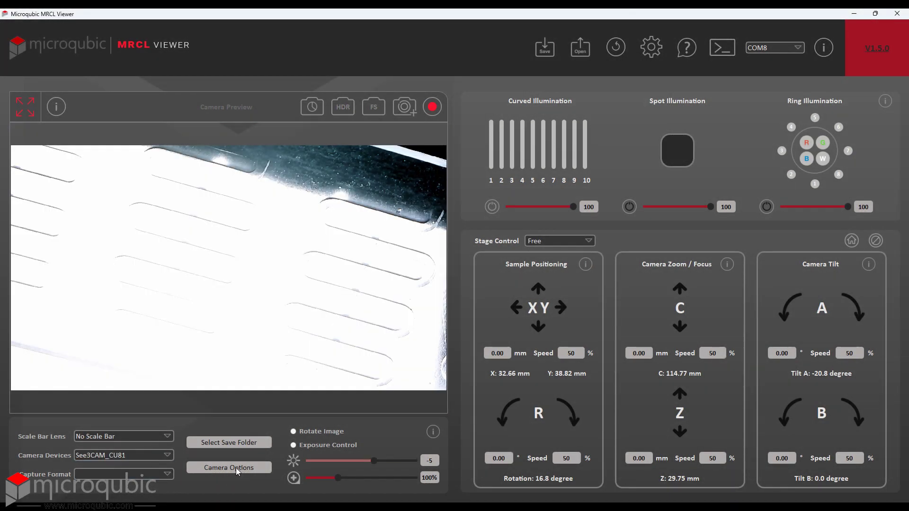
Enable automatic exposure in the camera's properties, moving the properties dialog off the upper-left part of the preview
left_click(236, 468)
left_click_drag(138, 45, 378, 162)
left_click(221, 204)
left_click(325, 245)
left_click(262, 168)
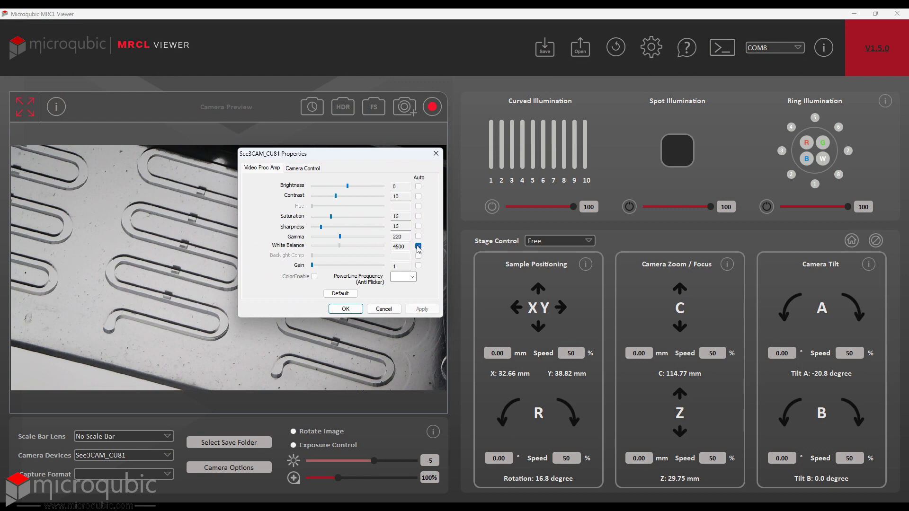
Try a manual white balance of 4800, return white balance to automatic and accept the camera properties
left_click(418, 246)
mouse_move(340, 245)
left_mouse_down()
mouse_move(363, 246)
mouse_move(342, 251)
left_mouse_up()
left_click(418, 246)
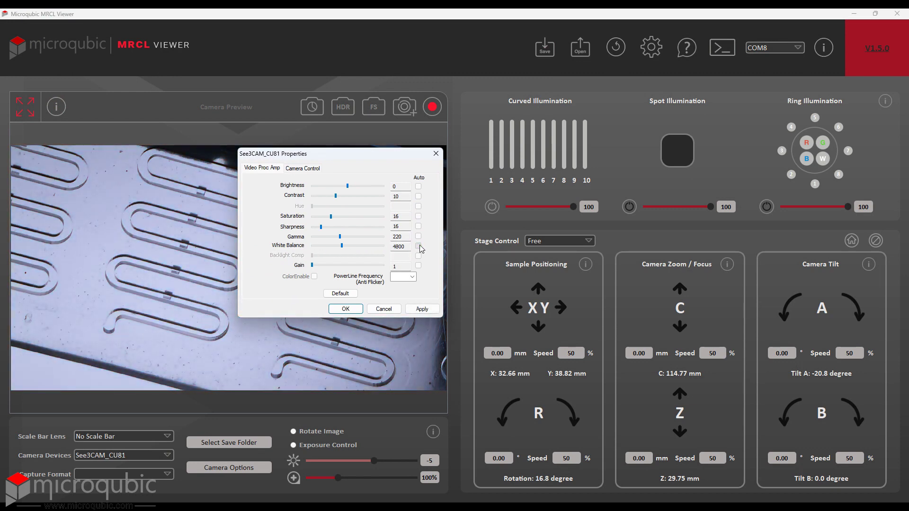
left_click(346, 309)
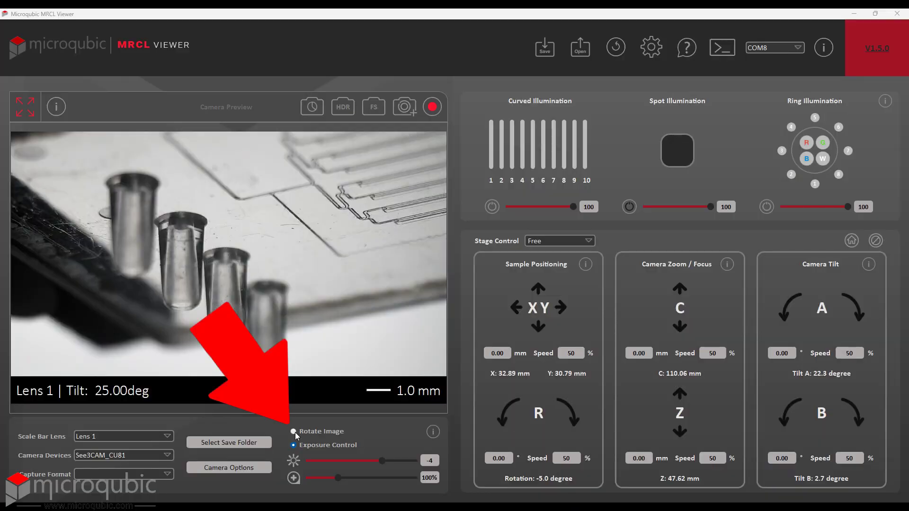
Turn on image rotation for the preview and set the exposure to -6 with temporarily enabled exposure control
left_click(293, 432)
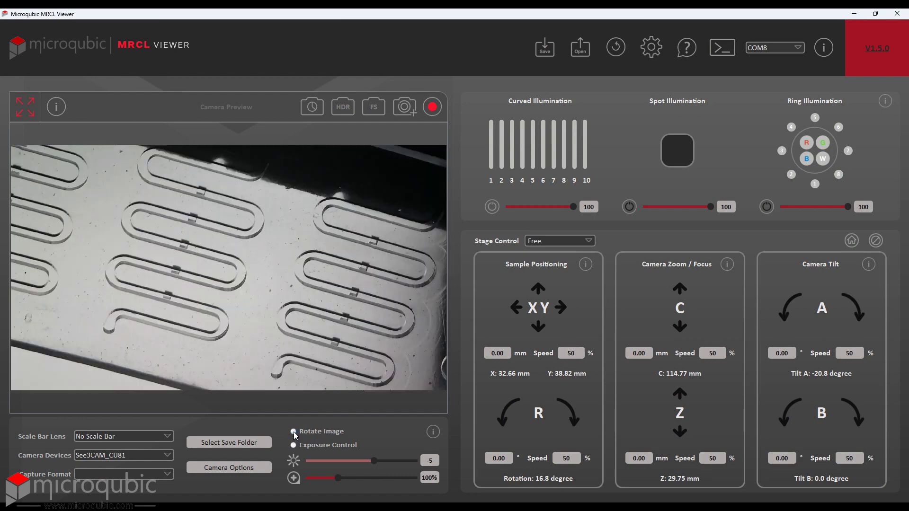
left_click(293, 432)
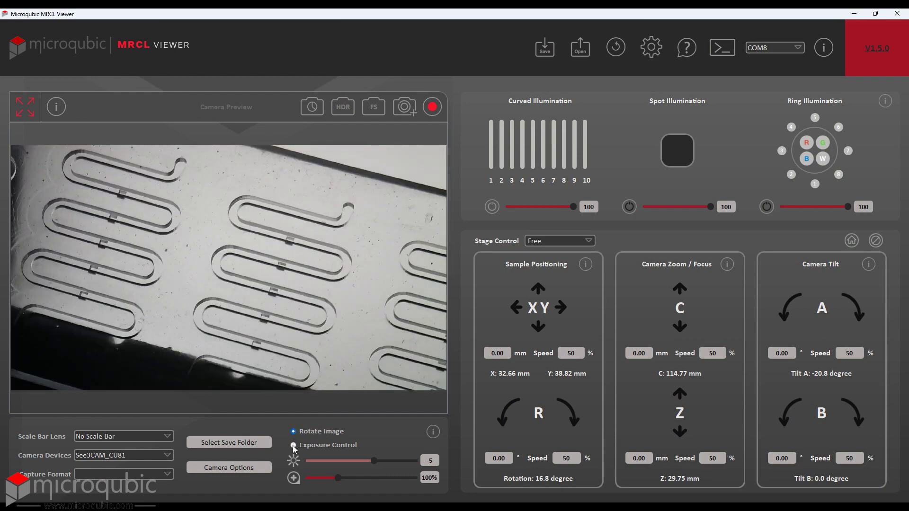
left_click(294, 446)
mouse_move(373, 461)
left_mouse_down()
mouse_move(330, 463)
mouse_move(383, 464)
mouse_move(367, 465)
left_mouse_up()
left_click(293, 446)
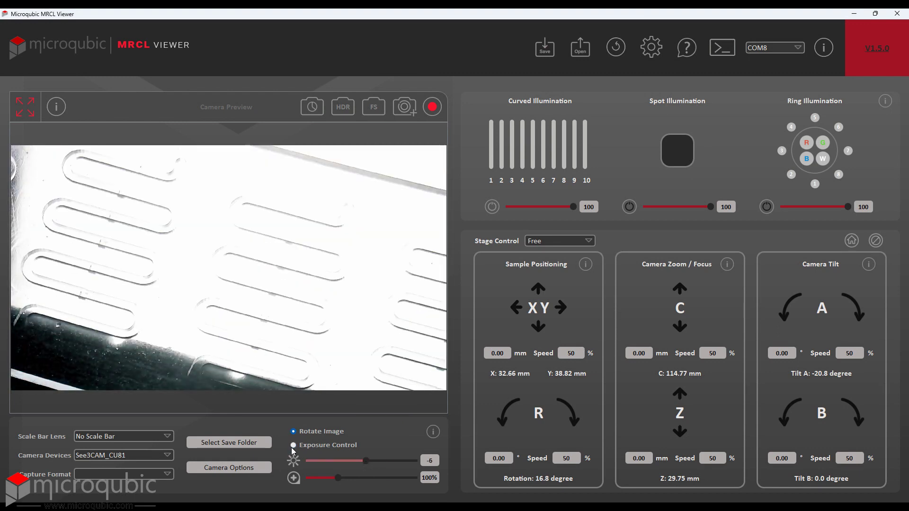
Switch the camera's exposure back to automatic in the camera properties and accept the change
left_click(241, 469)
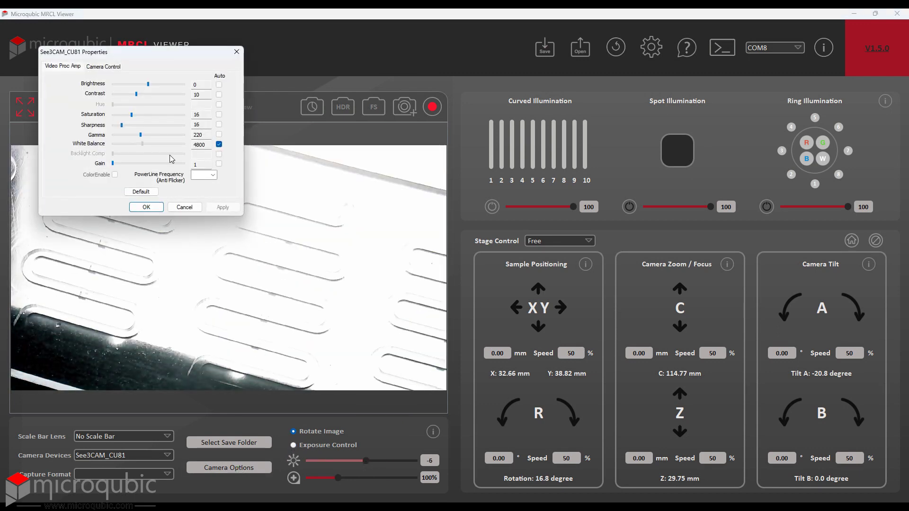
left_click(94, 64)
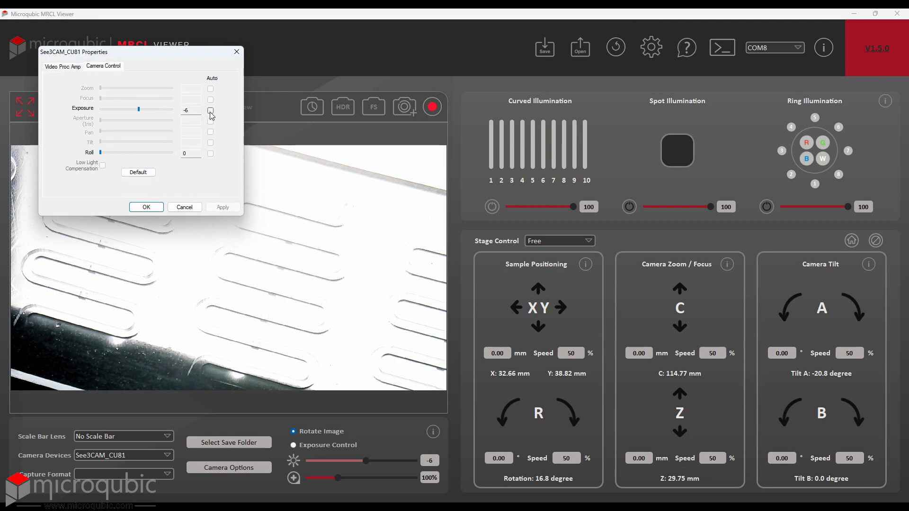
left_click(211, 111)
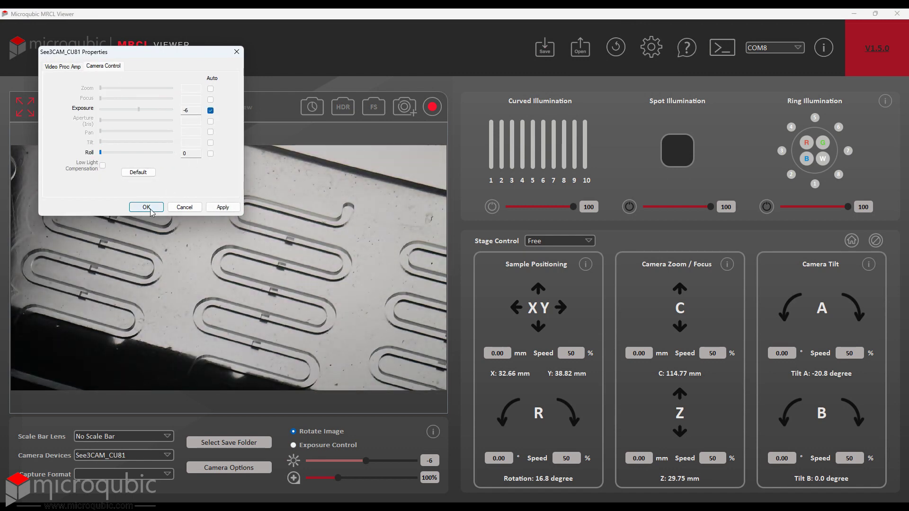
left_click(147, 208)
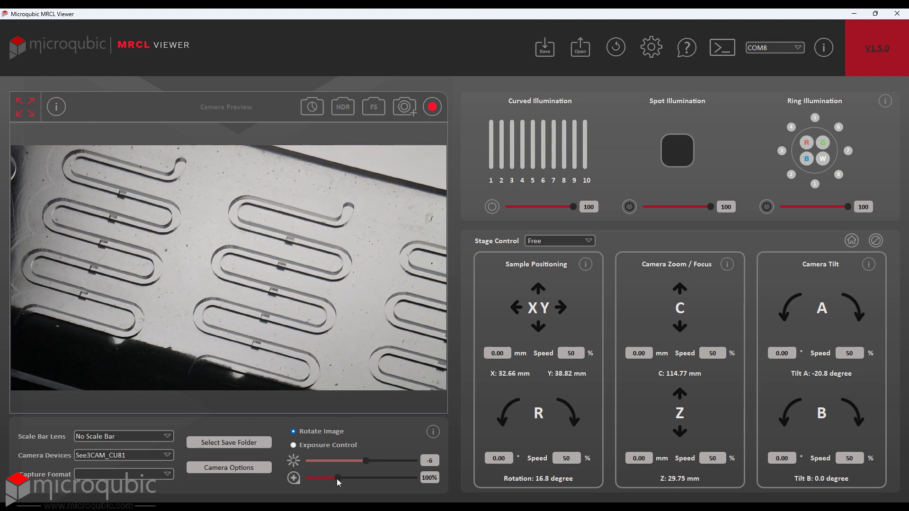
Examine the sample at 236% and 257% digital zoom, reset the zoom, and check the preview in its expanded view
left_click_drag(336, 478, 389, 478)
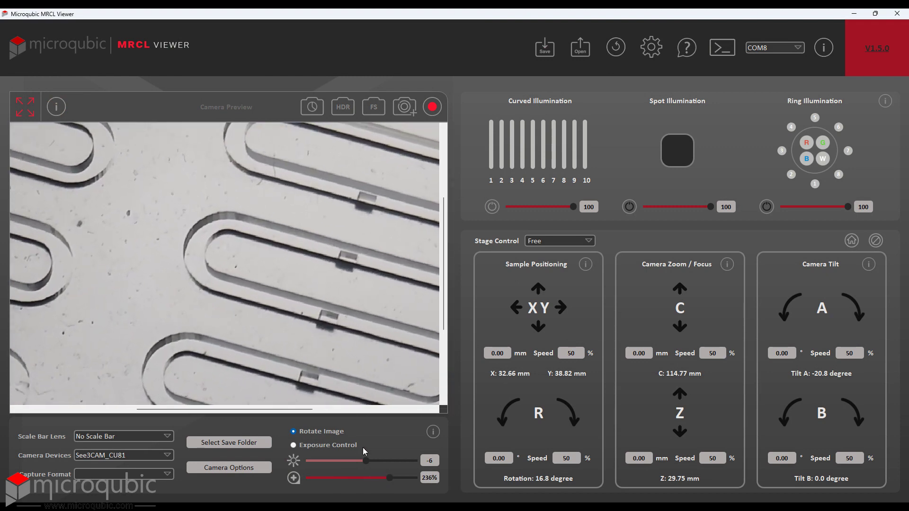
left_click_drag(299, 409, 419, 410)
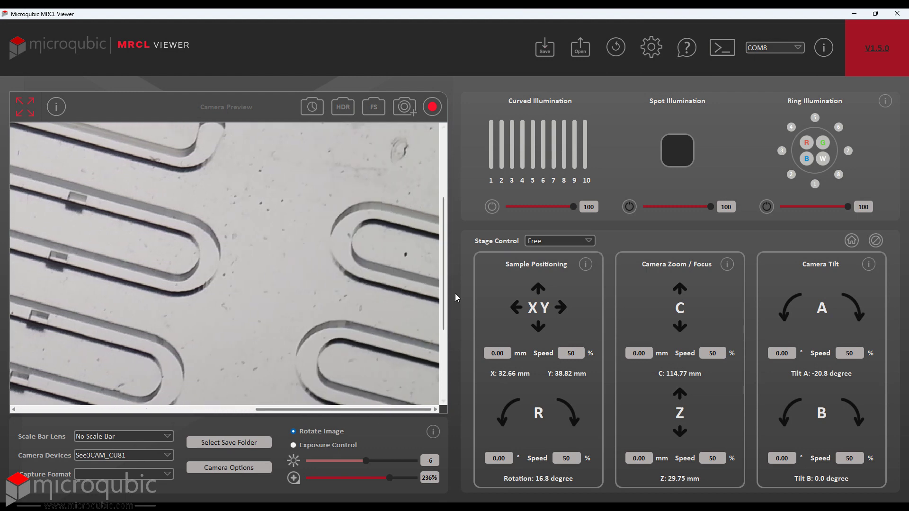
left_click_drag(448, 297, 454, 362)
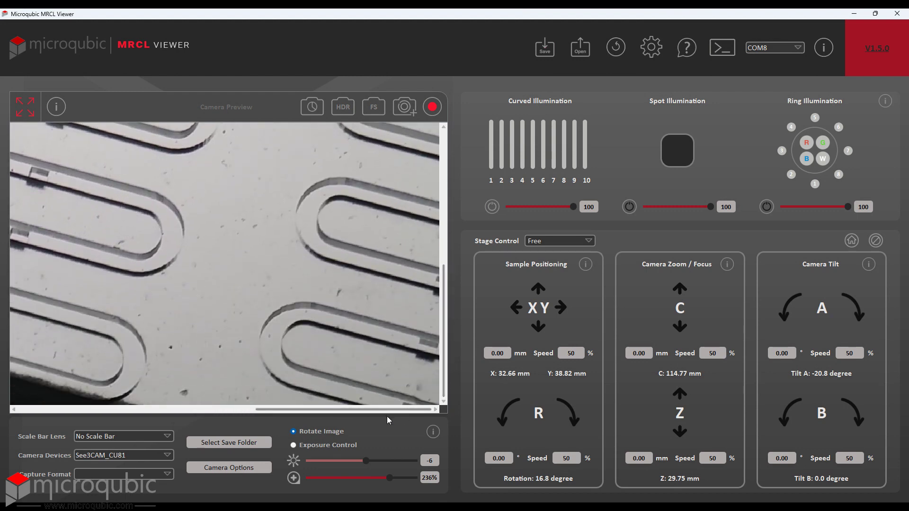
mouse_move(390, 476)
left_mouse_down()
mouse_move(371, 477)
mouse_move(398, 481)
left_mouse_up()
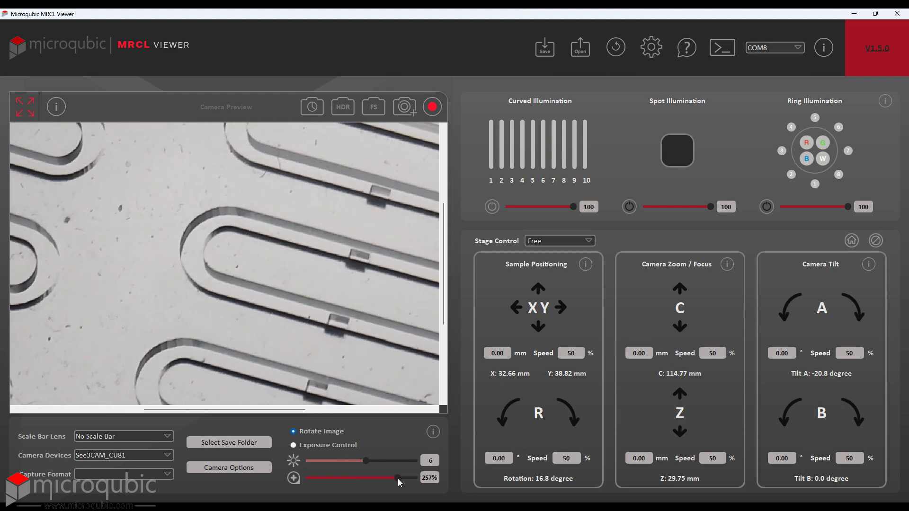
left_click(294, 479)
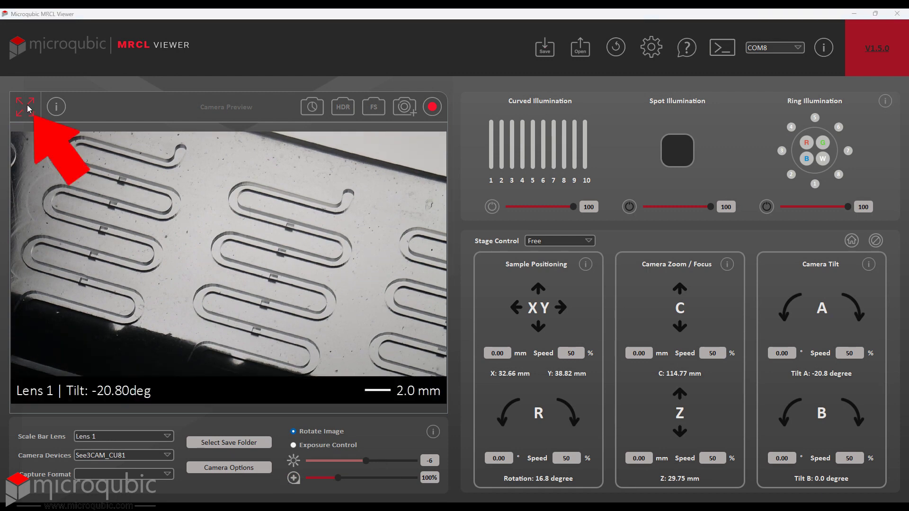
left_click(26, 107)
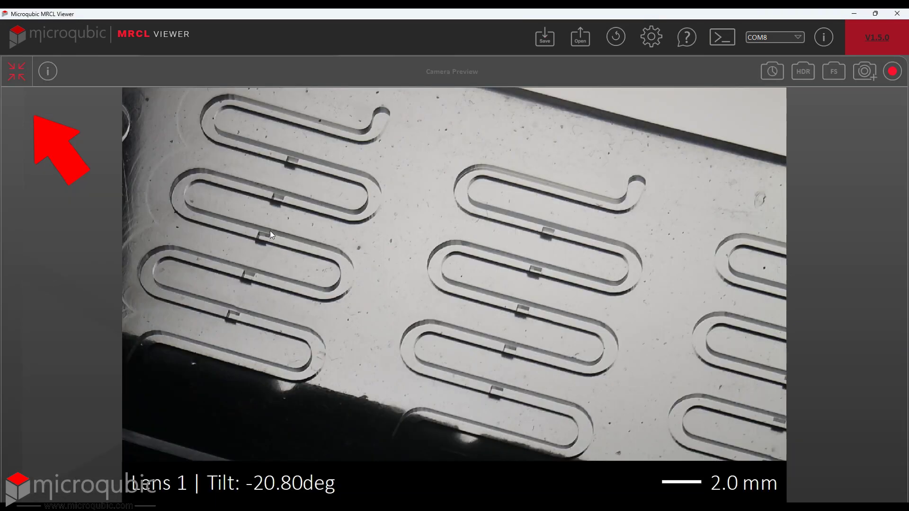
left_click(17, 72)
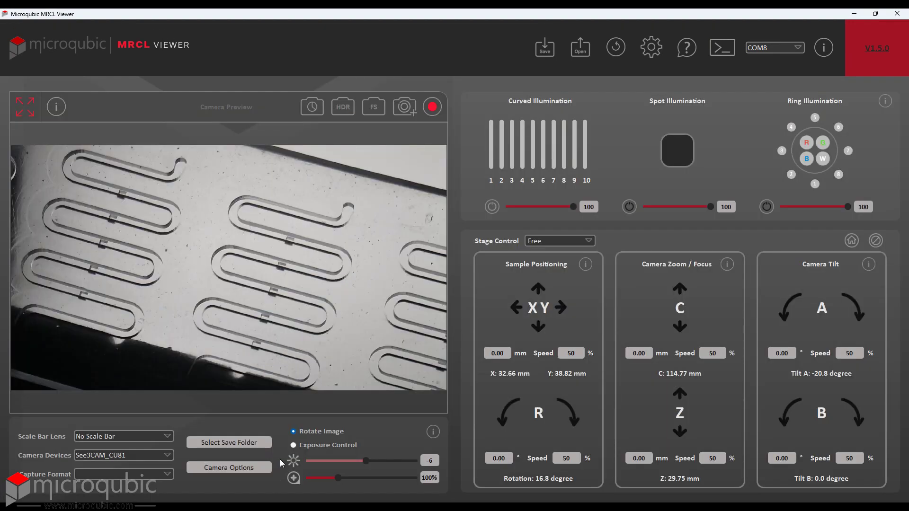
Choose 0_Test Folder inside User manual as the save folder for captures
left_click(248, 443)
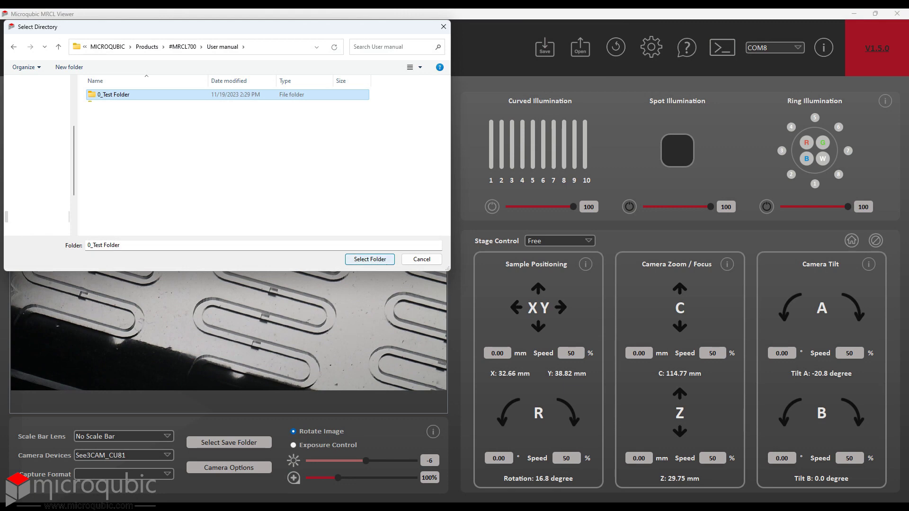
left_click(368, 259)
Set the scale bar lens to Lens 1 and the capture format to 3840 x 2160, NV12 @ 30.0FPS
left_click(134, 441)
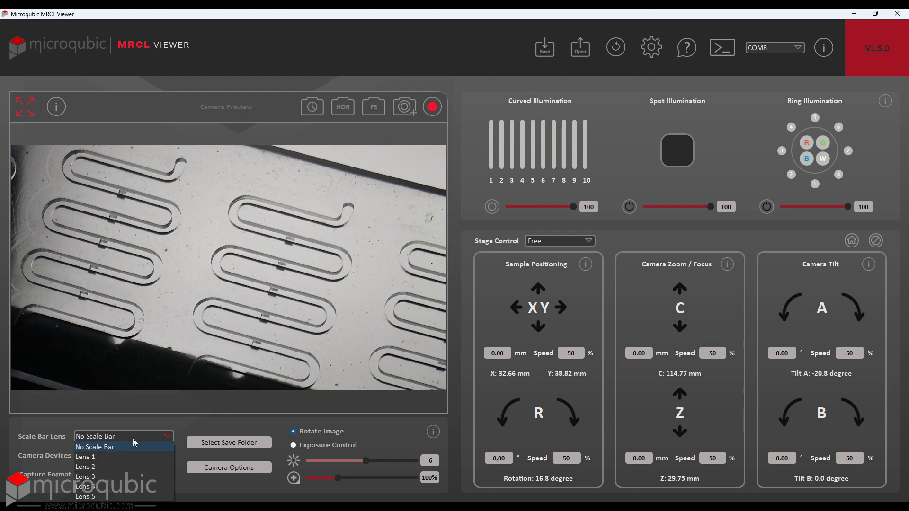
left_click(101, 457)
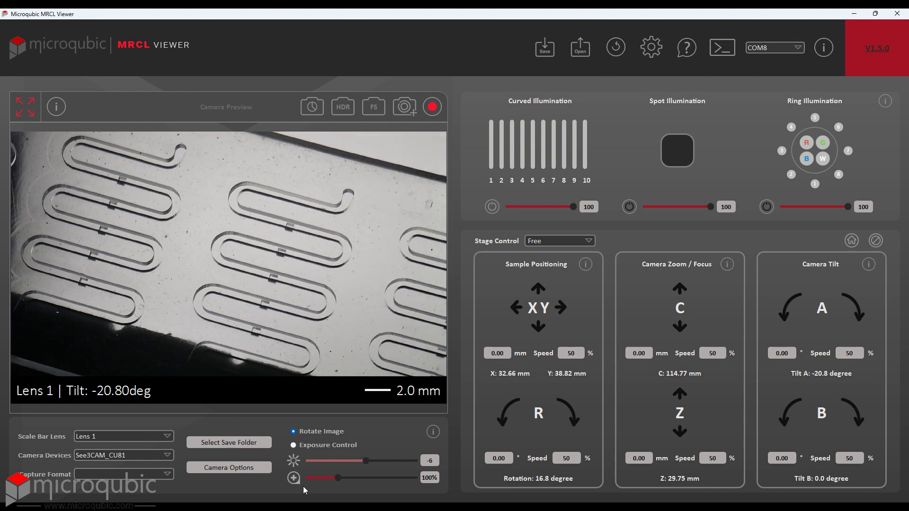
left_click(123, 474)
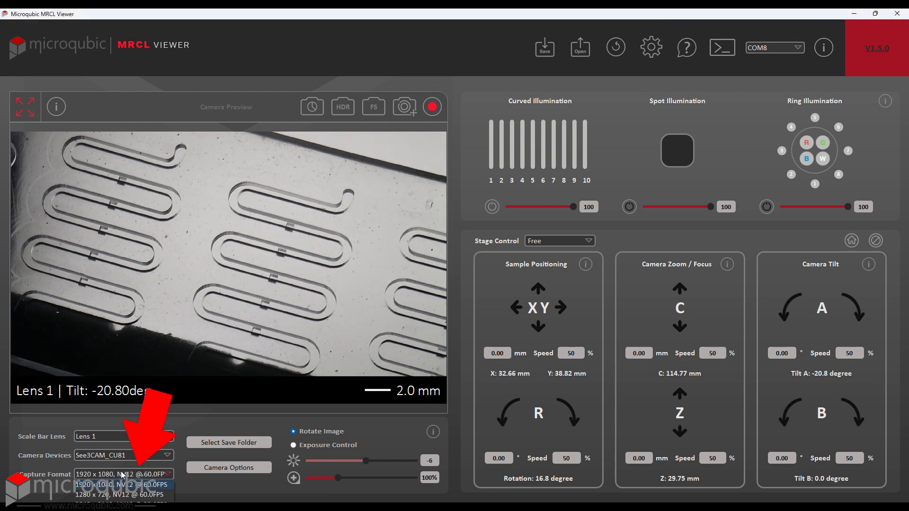
left_click(131, 501)
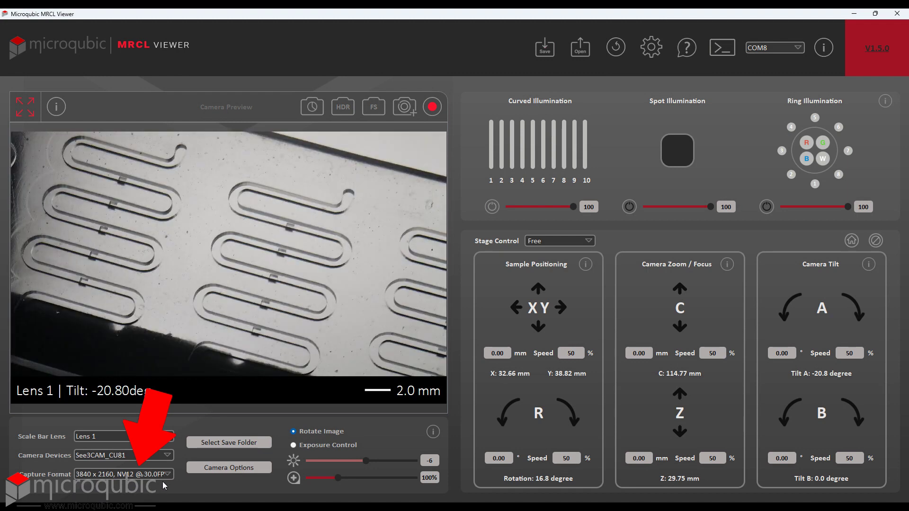
In the settings, try a white overlay color, return it to black, and set the time lapse interval to 10 s
left_click(651, 47)
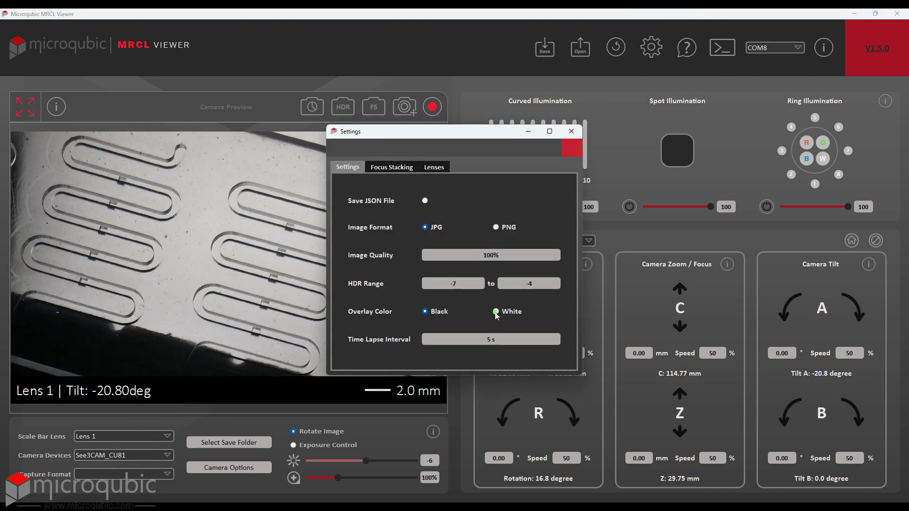
left_click(496, 313)
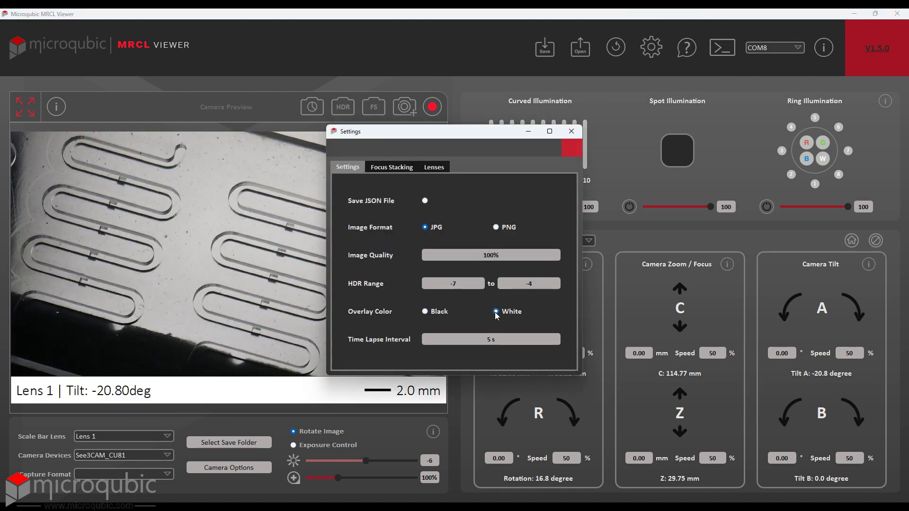
left_click(425, 311)
double_click(482, 340)
type("10")
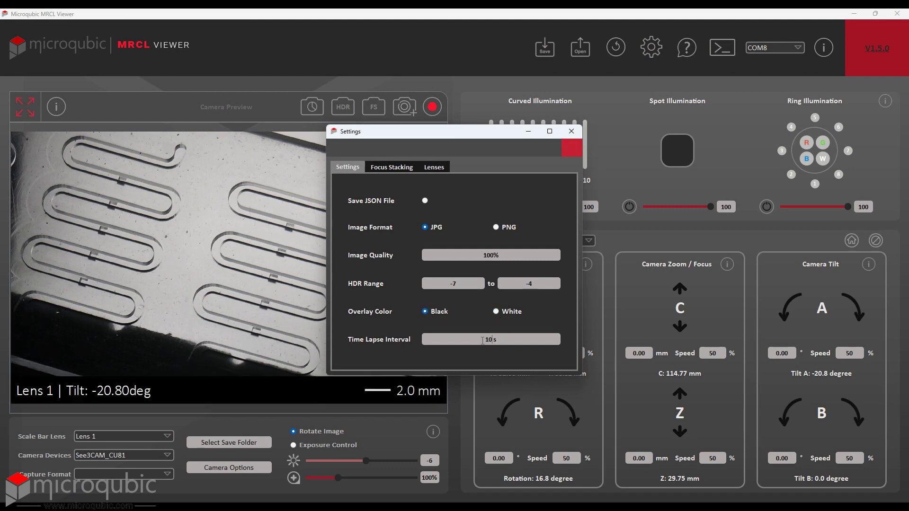
Review the focus stacking settings and import Lens-Calibration-Data.json from the User manual folder as the lens file
left_click(386, 170)
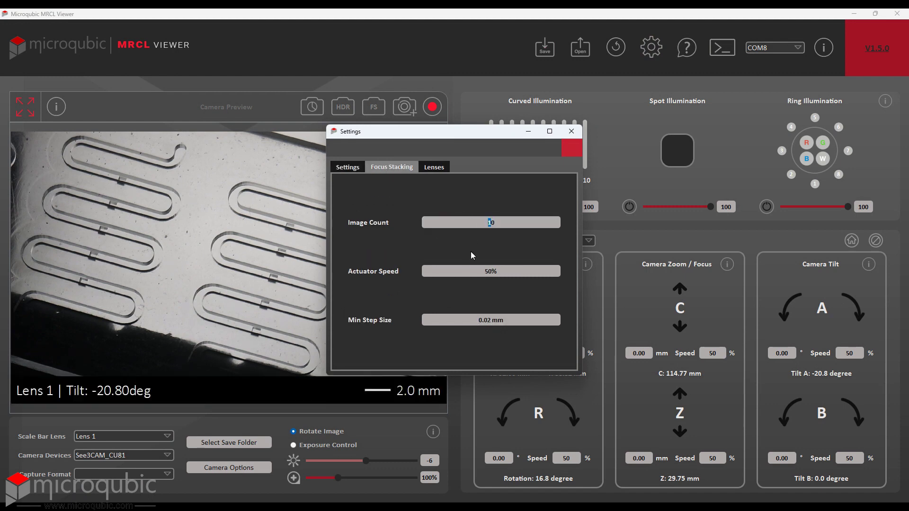
left_click(434, 167)
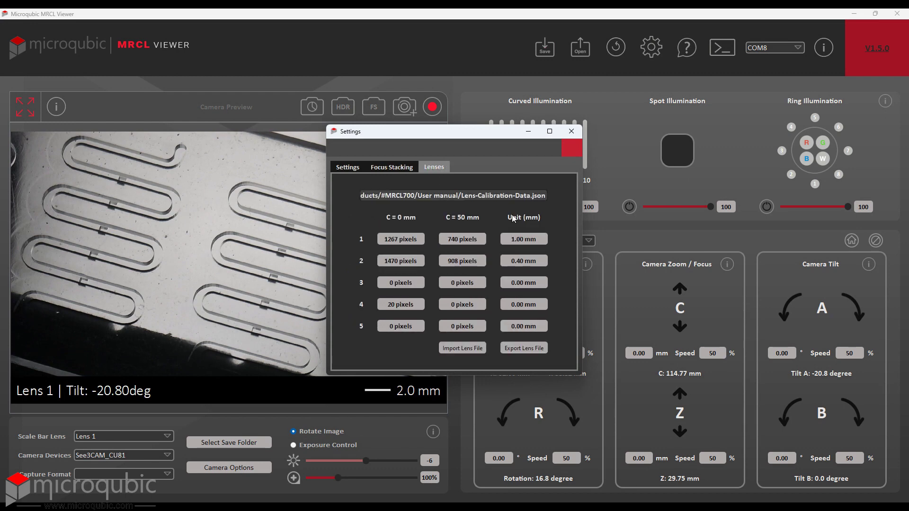
left_click(463, 350)
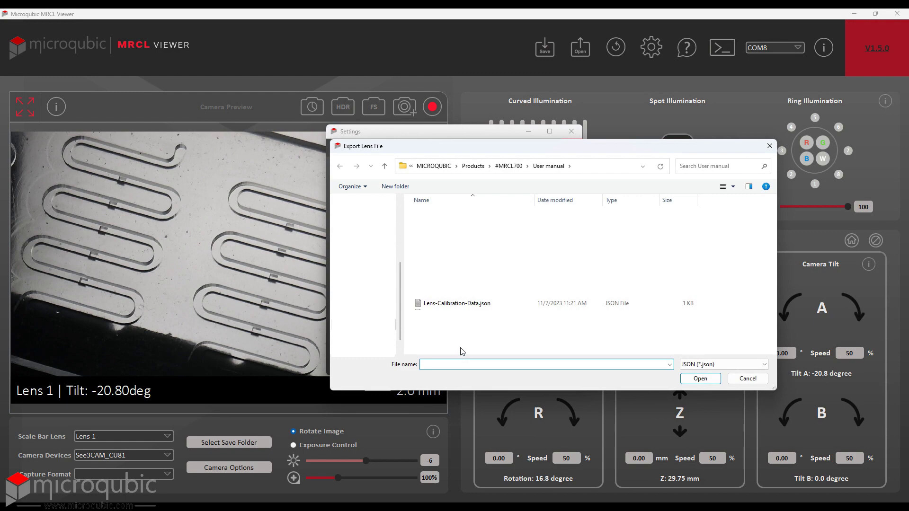
left_click(454, 303)
left_click(703, 381)
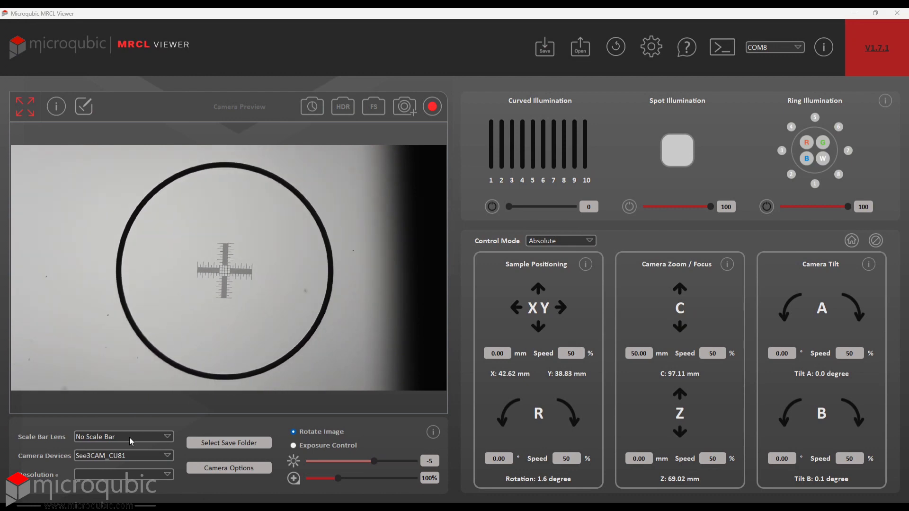
Set the scale bar lens to Lens 1 and the overlay color to White
left_click(95, 437)
left_click(78, 458)
left_click(652, 46)
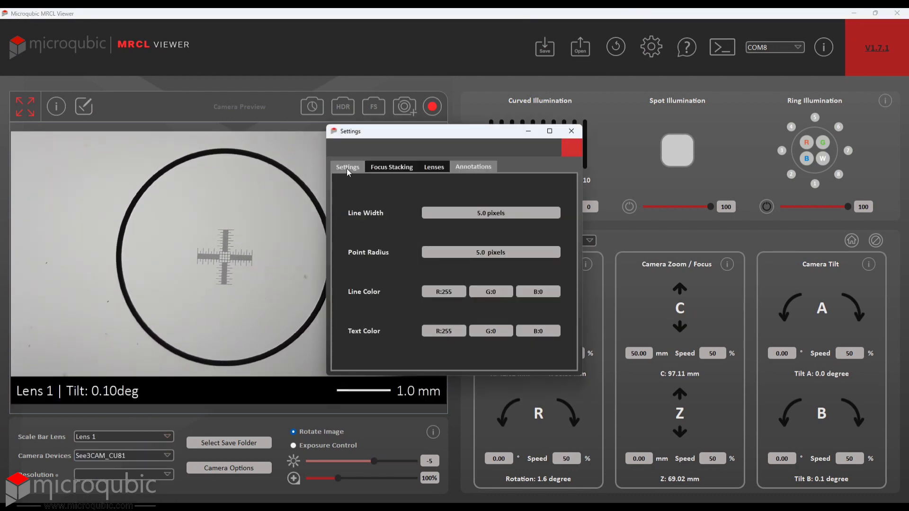
left_click(347, 165)
left_click(494, 310)
left_click(579, 128)
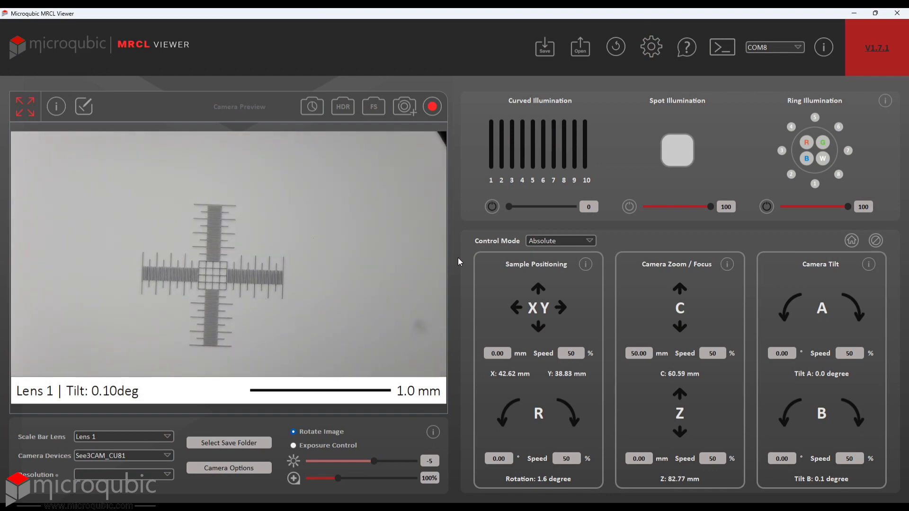
Frame the cross-shaped scale with a rectangle annotation of about 1.0 by 1.0 mm, check it in the expanded preview, and readjust its corners
left_click(85, 111)
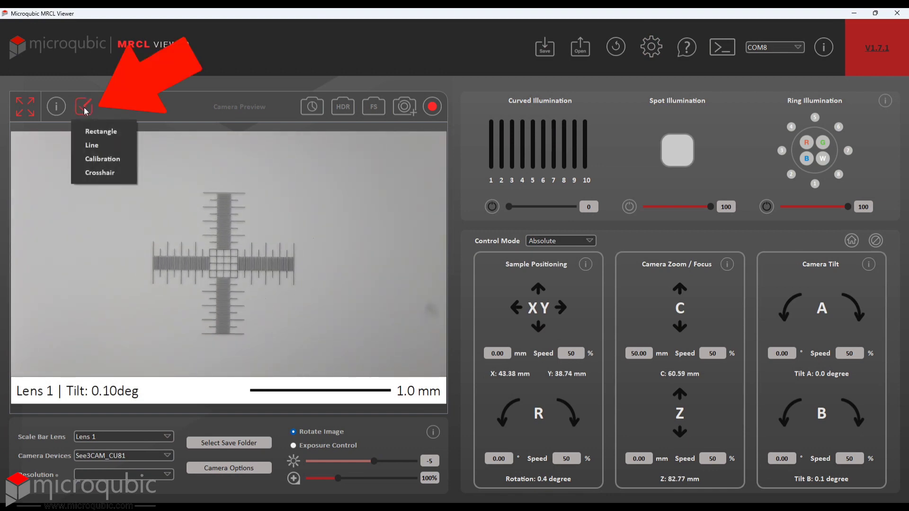
left_click(106, 136)
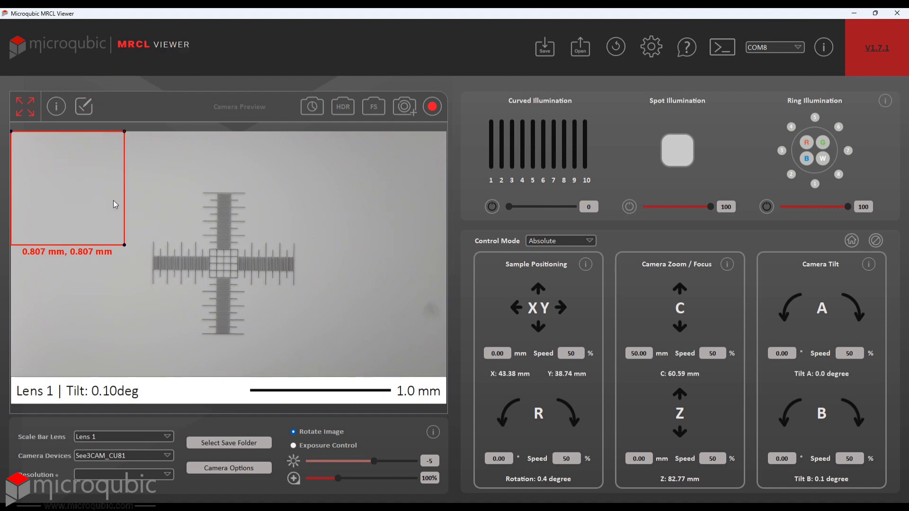
left_click_drag(124, 244, 294, 336)
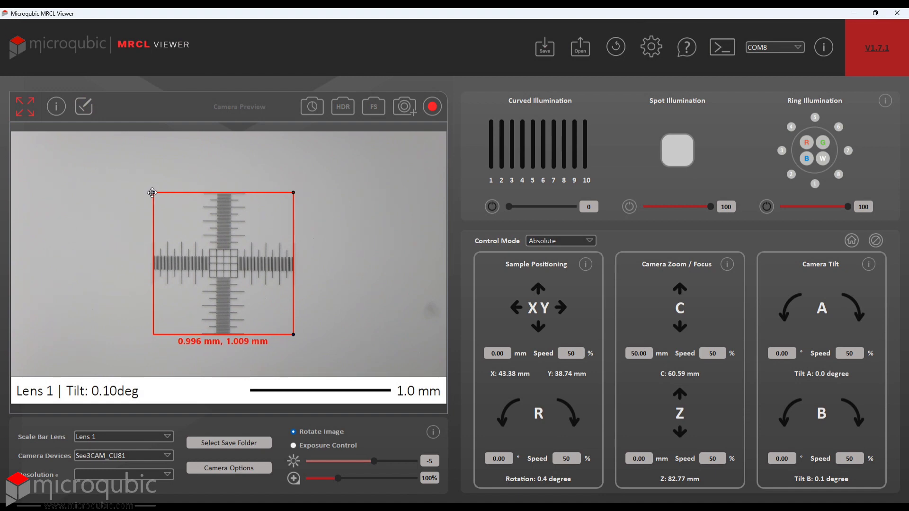
left_click(32, 108)
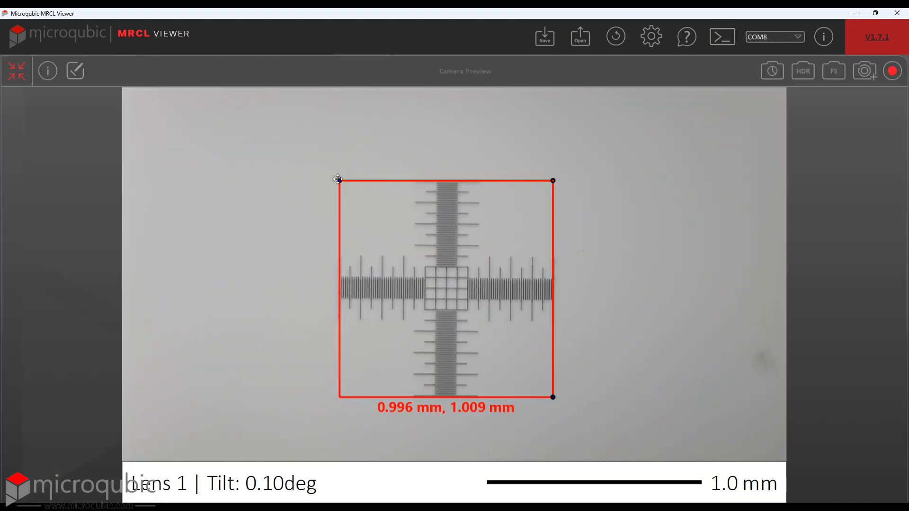
left_click(17, 71)
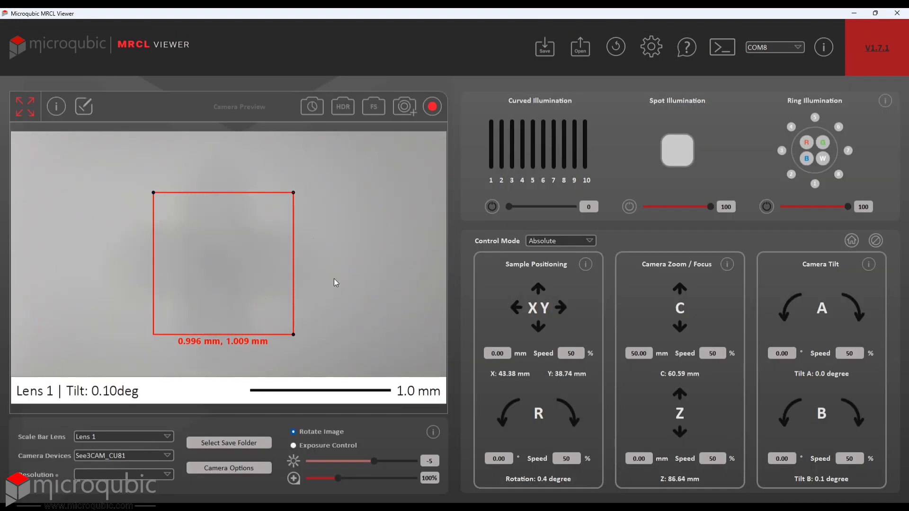
left_click_drag(294, 334, 337, 339)
left_click_drag(153, 193, 93, 187)
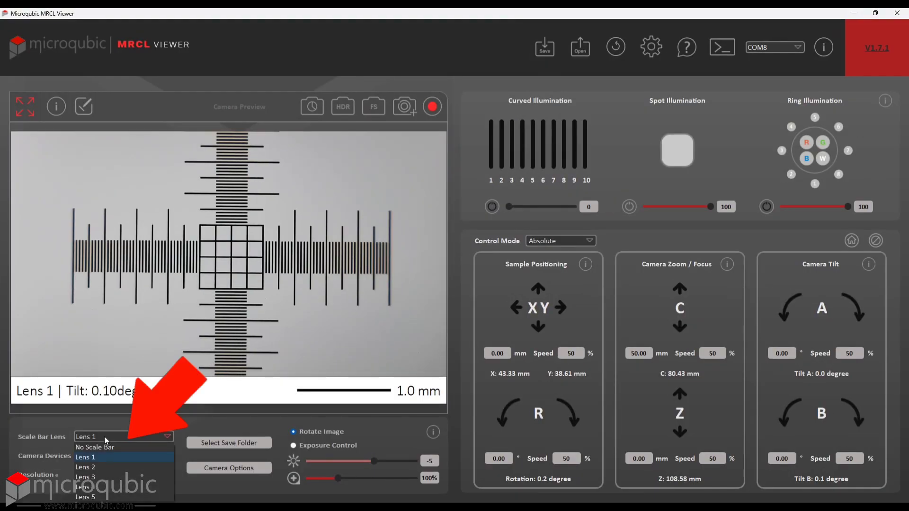
Set the scale bar lens to Lens 2 and place a line annotation along the full width of the horizontal scale
left_click(85, 467)
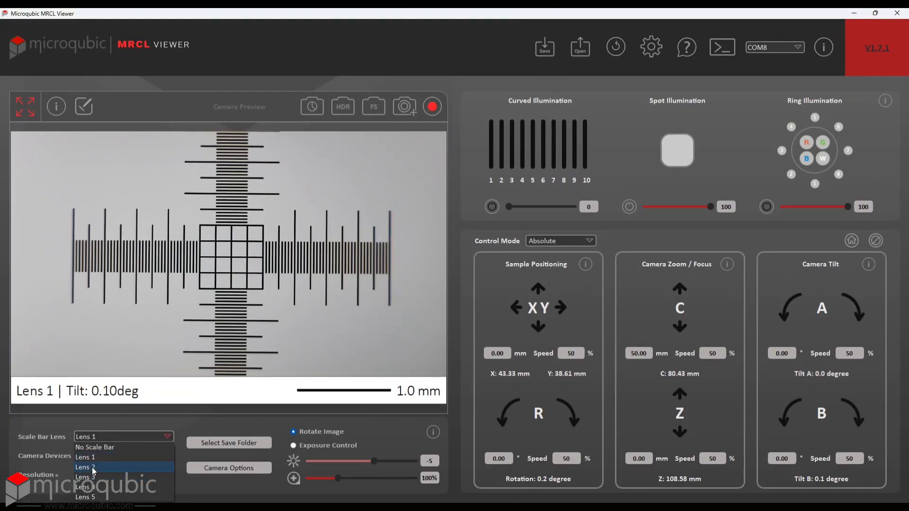
left_click(81, 107)
left_click(91, 145)
left_click_drag(171, 242, 390, 306)
left_click_drag(12, 133, 72, 304)
Span the horizontal scale with a rectangle annotation of about 1.0 by 0.27 mm, and delete both the line and the rectangle
left_click(82, 107)
left_click(94, 161)
left_click_drag(124, 245, 389, 265)
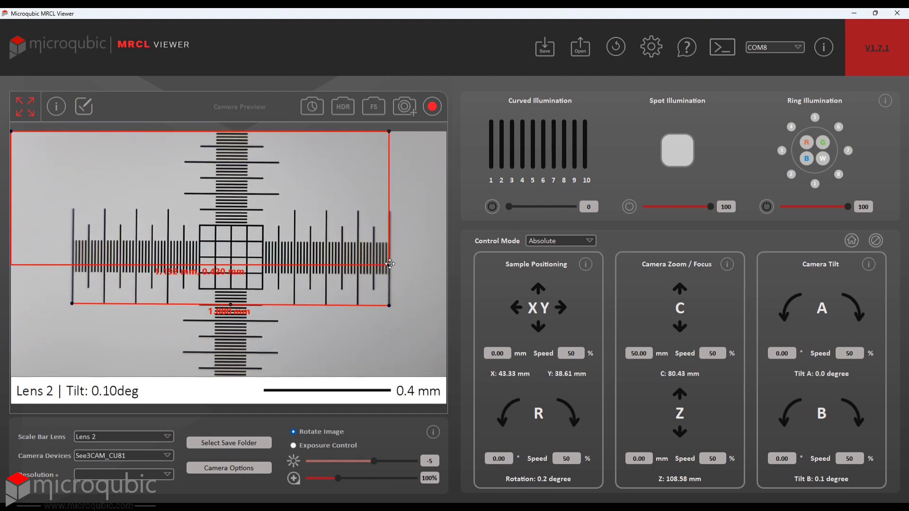
left_click_drag(11, 132, 72, 178)
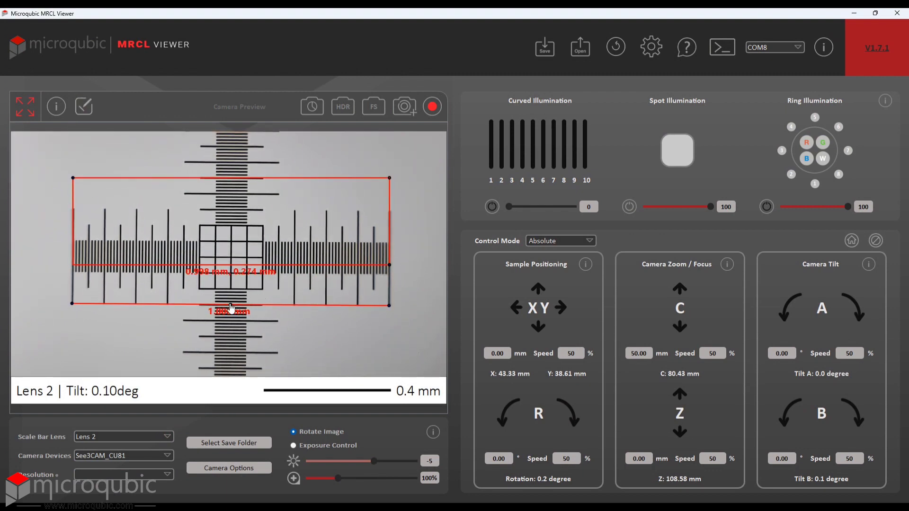
right_click(231, 305)
right_click(389, 178)
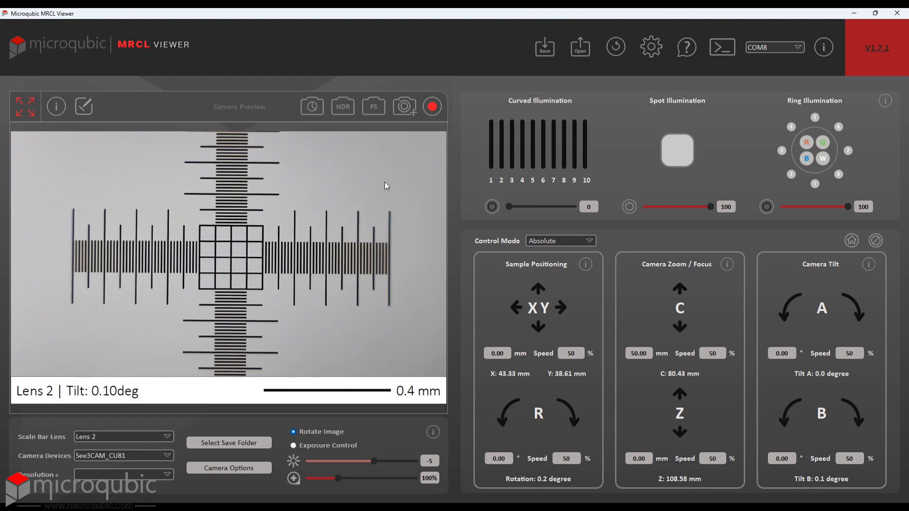
Add a rectangle annotation around a single grid cell, about 0.05 by 0.05 mm
left_click(83, 106)
left_click(93, 132)
left_click_drag(124, 245, 202, 282)
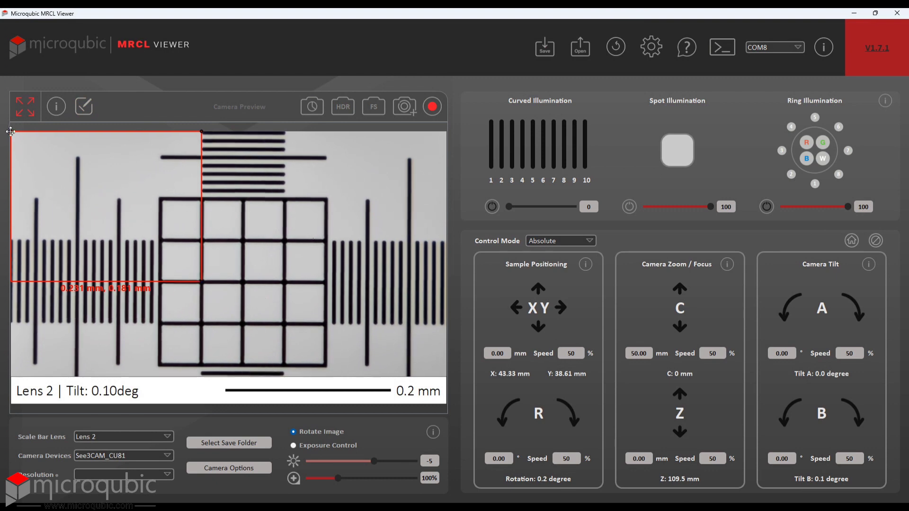
left_click_drag(11, 131, 160, 238)
Set the green value to 255 for both the line color and the text color of the annotations
left_click(651, 47)
left_click(475, 167)
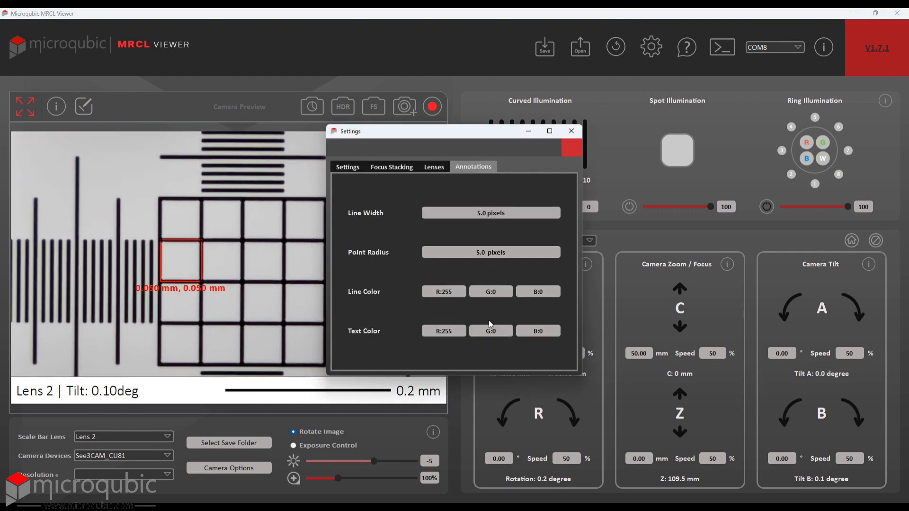
double_click(498, 293)
type("255")
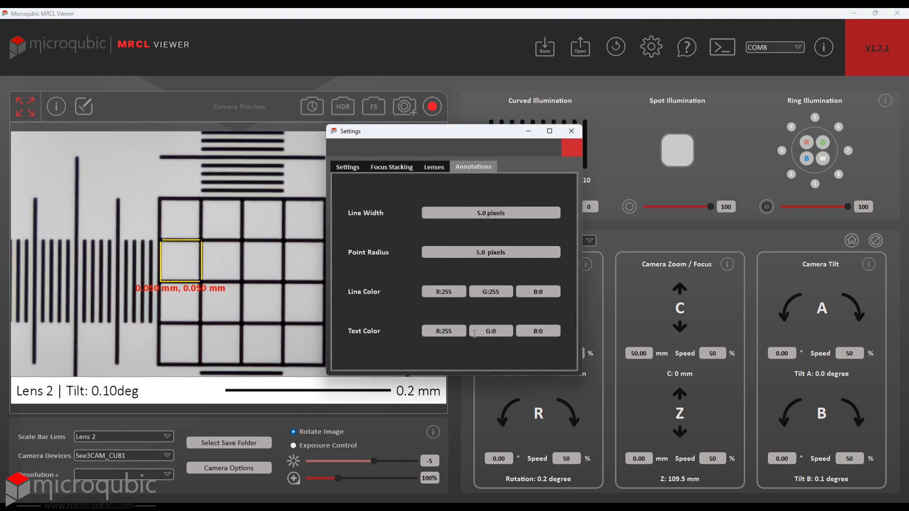
double_click(494, 331)
type("255")
Set the annotation line width to 1.0 pixels and the red value of the line color to 0
double_click(479, 214)
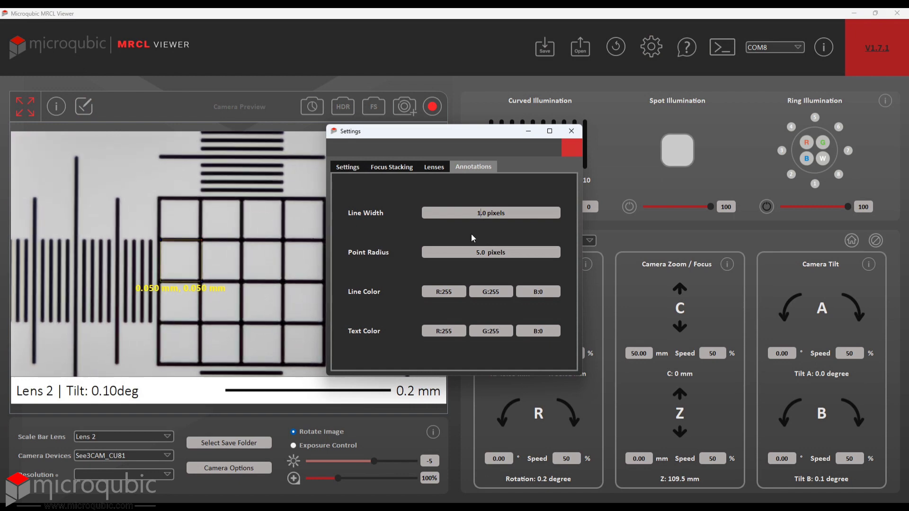
type("1")
double_click(448, 291)
type("0")
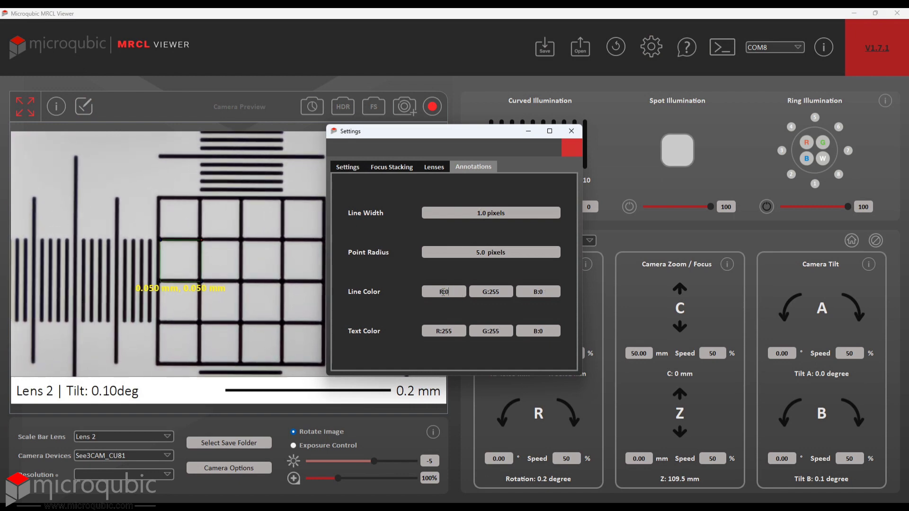
Fine-tune the rectangle's corners on the grid cell and add a crosshair annotation
left_click_drag(201, 283, 199, 282)
left_click_drag(160, 241, 159, 241)
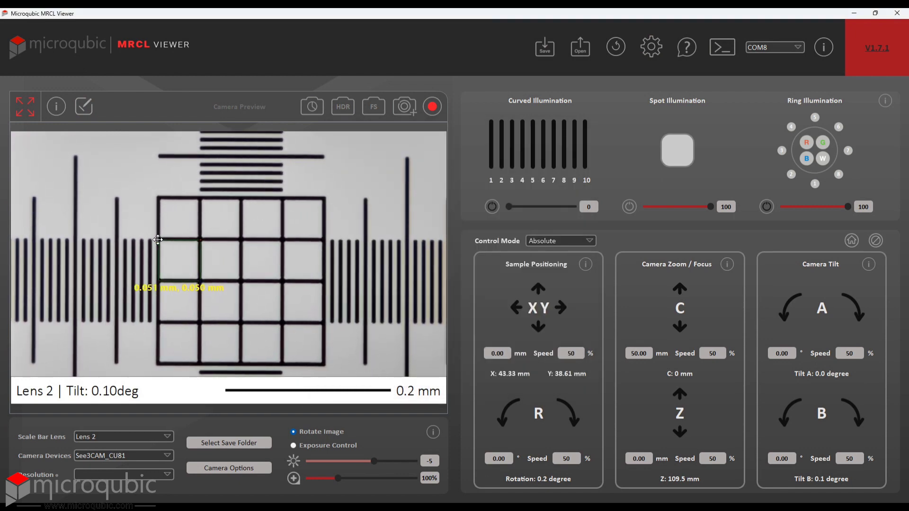
left_click(84, 108)
left_click(107, 174)
Set the annotation line width to 5.0 pixels and stretch the rectangle over the row of four cells, about 0.2 by 0.05 mm
left_click(655, 56)
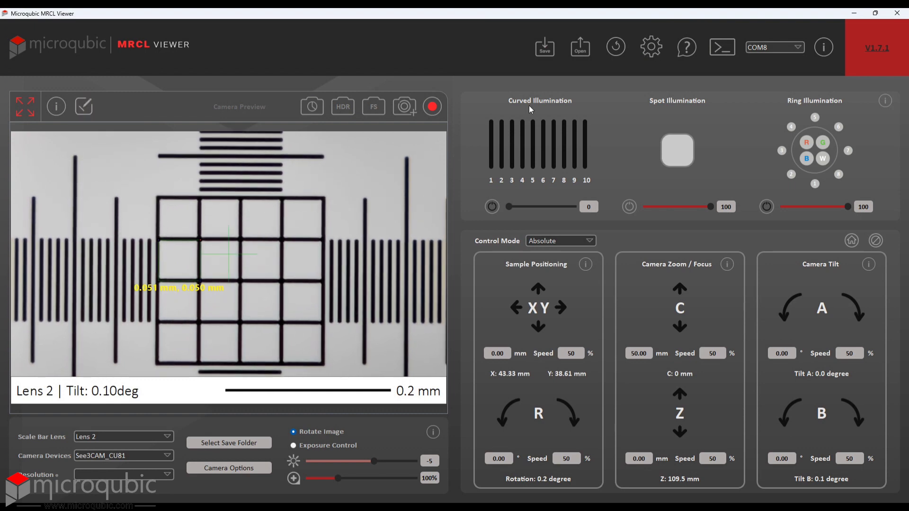
double_click(479, 213)
type("5.0 pixels")
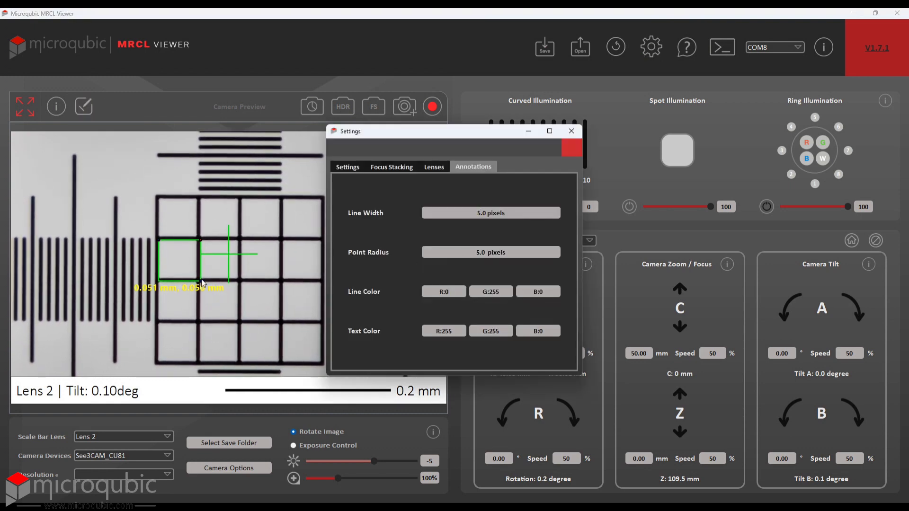
left_click_drag(200, 279, 314, 280)
left_click_drag(159, 240, 156, 239)
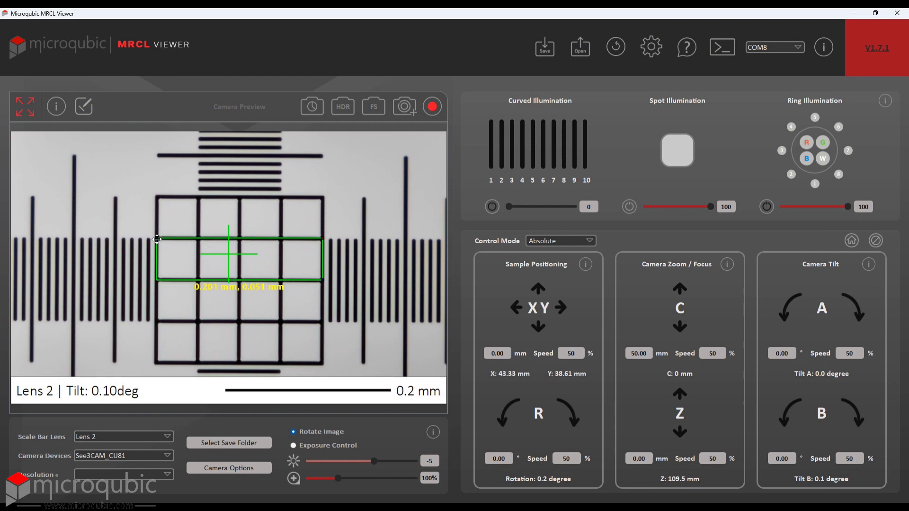
Place a calibration box about 733 by 135 px across the grid's width, and remove the row's measuring rectangle in the expanded preview
left_click(84, 108)
left_click(102, 143)
left_click_drag(67, 188, 322, 197)
left_click_drag(11, 132, 157, 166)
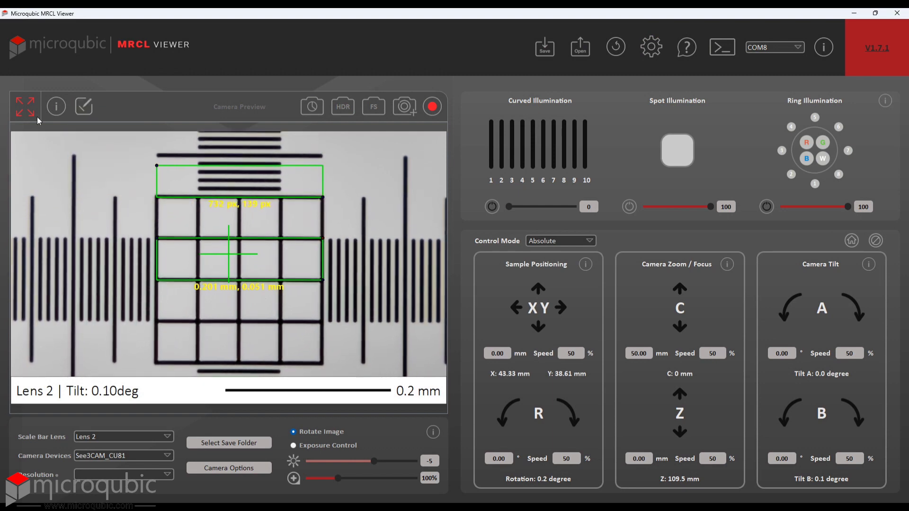
left_click(27, 108)
left_click(598, 250)
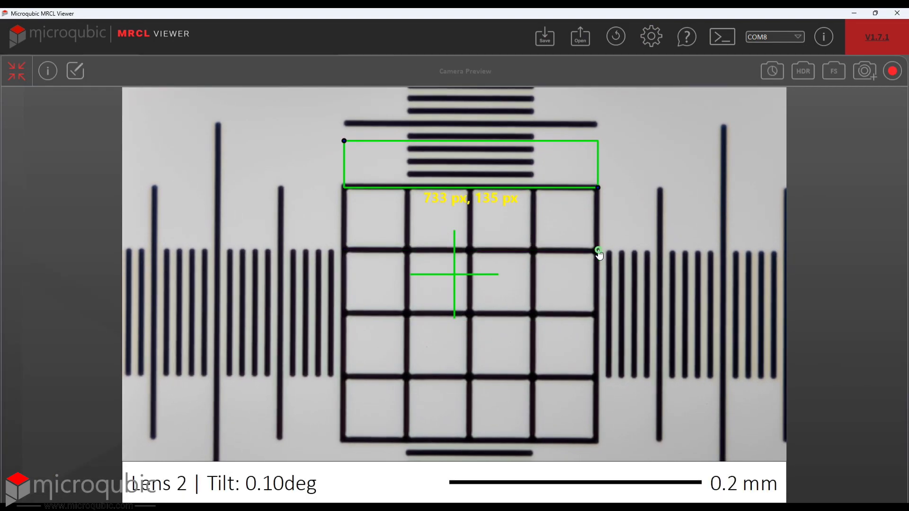
Measure the thickness of the horizontal plate with a line annotation about 1.69 mm long
left_click(79, 72)
left_click(101, 135)
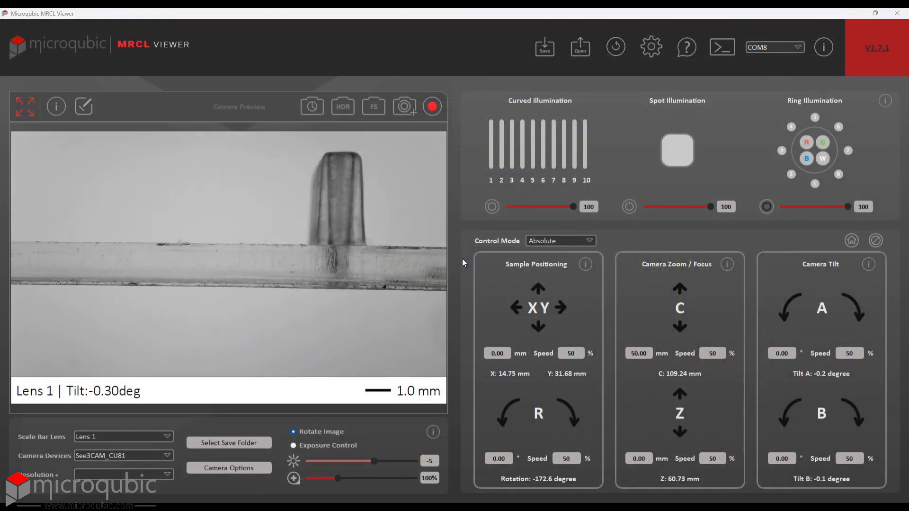
left_click_drag(184, 285, 11, 131)
left_click_drag(185, 243, 186, 241)
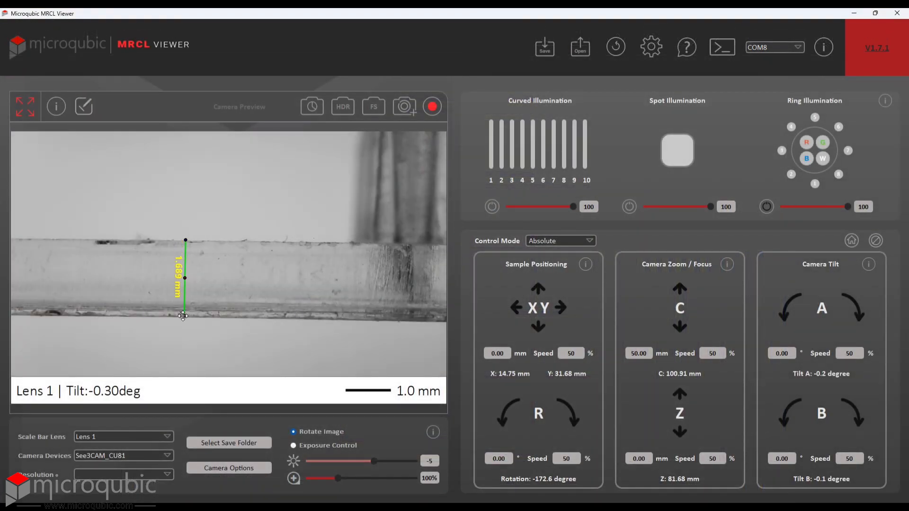
left_click_drag(11, 132, 206, 321)
left_click(498, 293)
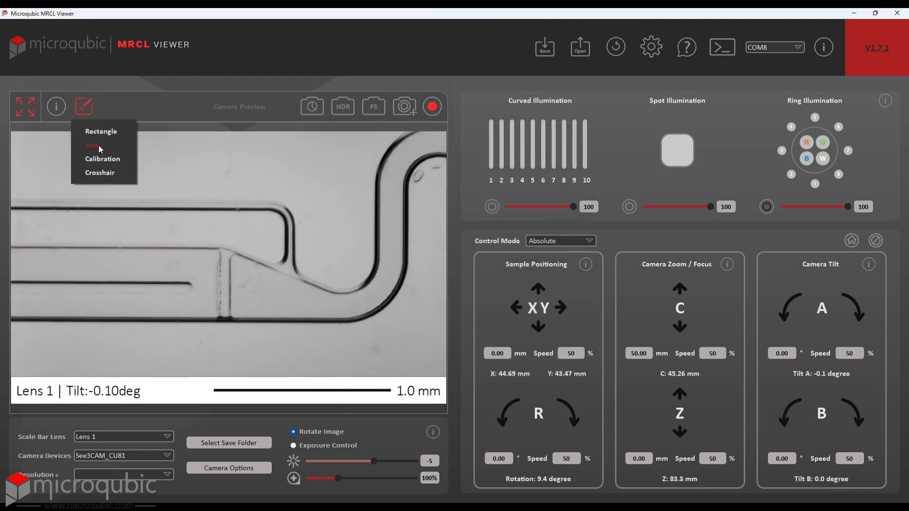
Start a line annotation on the microchannels, and frame the narrow channel junction with a rectangle annotation in the tilted view
left_click(95, 148)
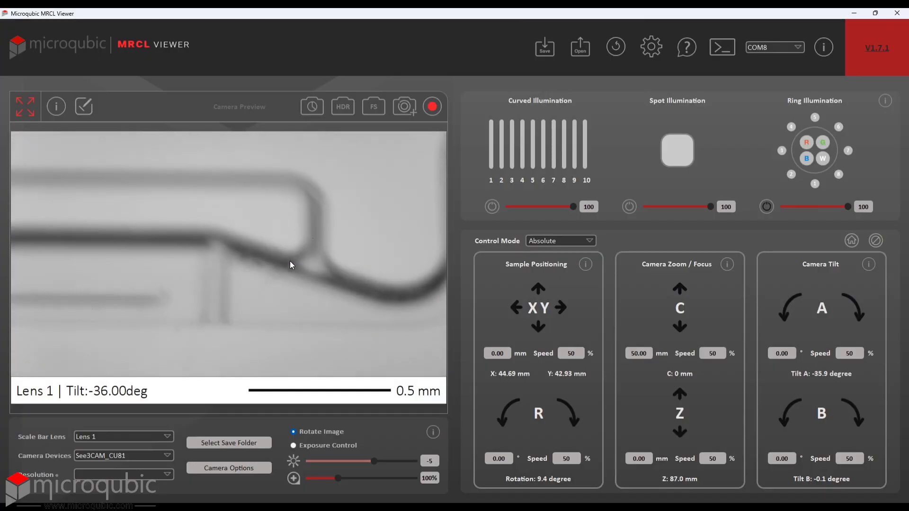
left_click(92, 106)
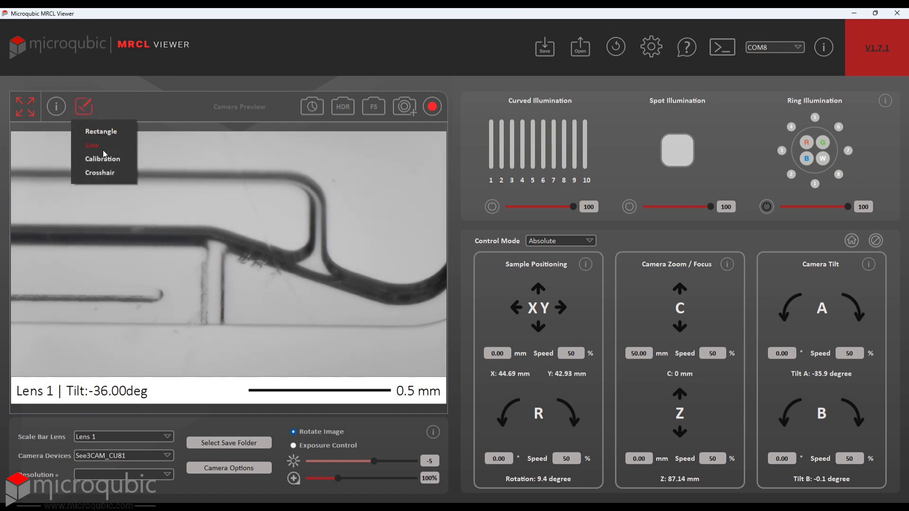
left_click(101, 132)
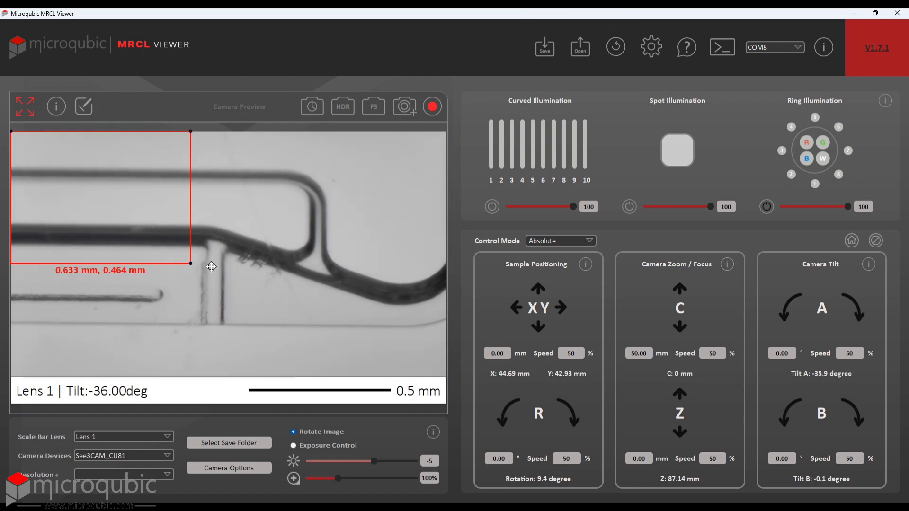
left_click_drag(211, 267, 337, 287)
left_click_drag(12, 130, 279, 257)
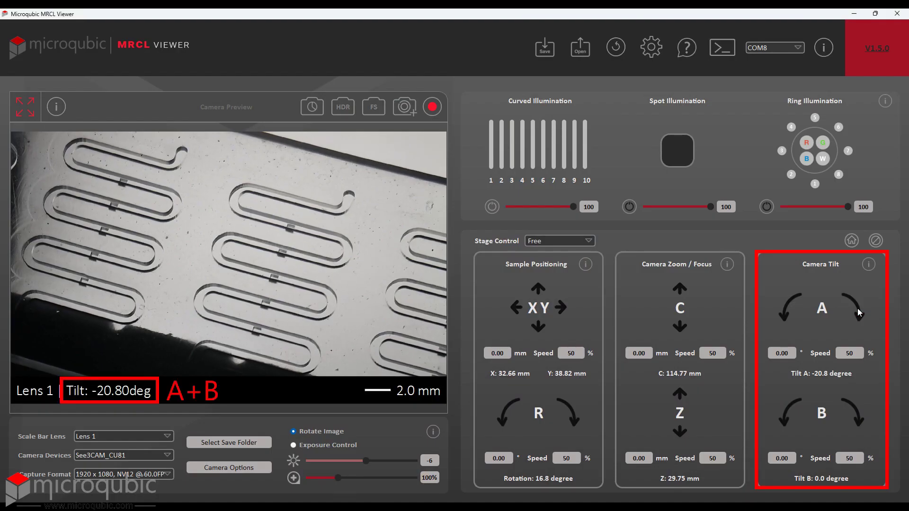
Tilt the camera in both directions around the A axis and the B axis over the microchannel sample
left_click(857, 308)
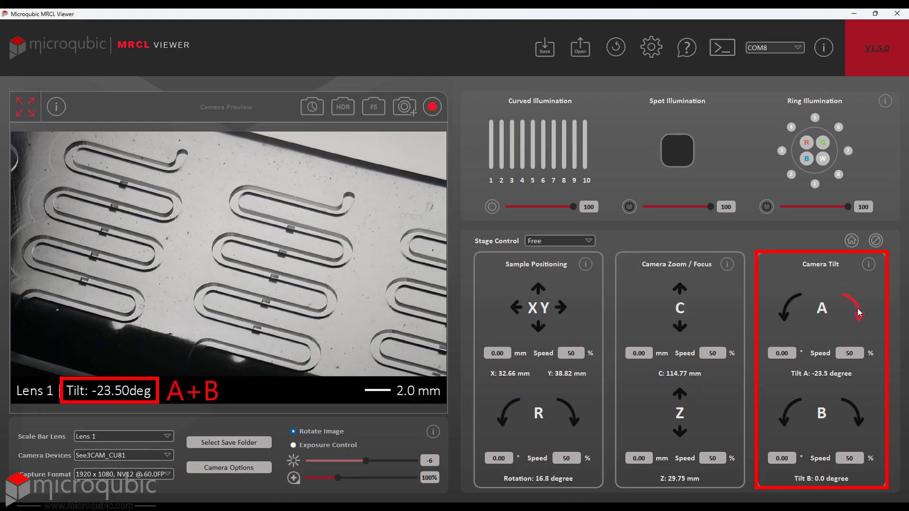
left_click(857, 415)
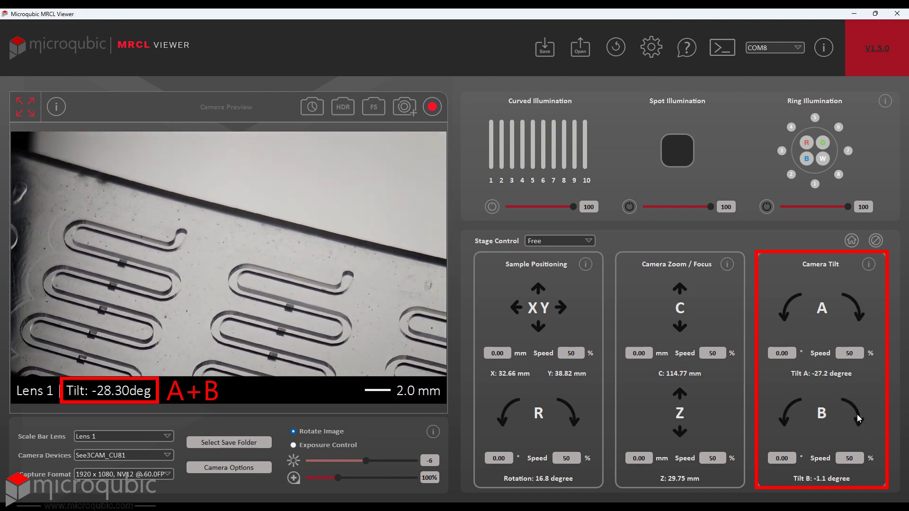
left_click(786, 312)
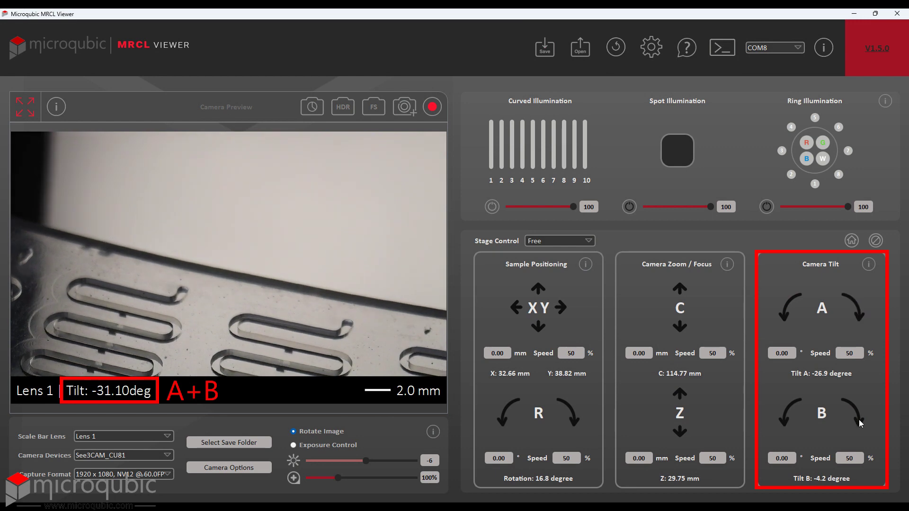
left_click(784, 422)
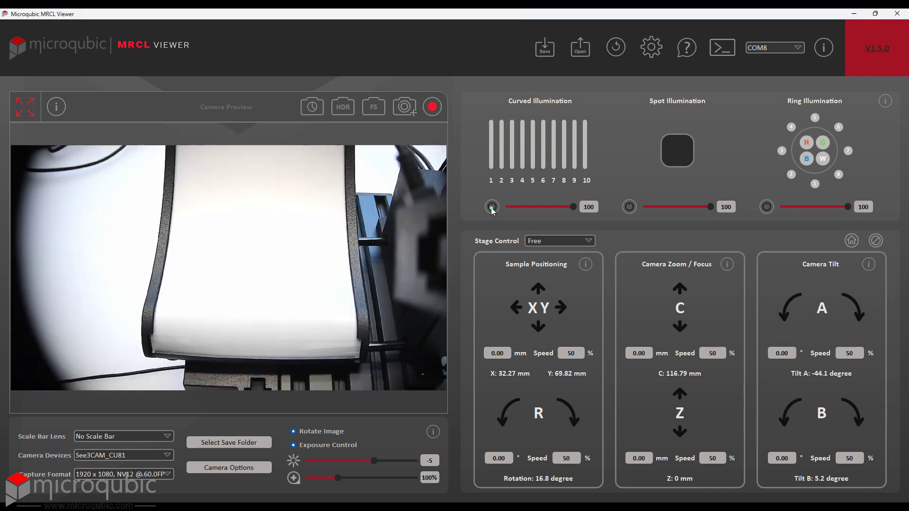
Switch on the curved illumination at brightness 100 and lower the camera exposure to -11
left_click(492, 209)
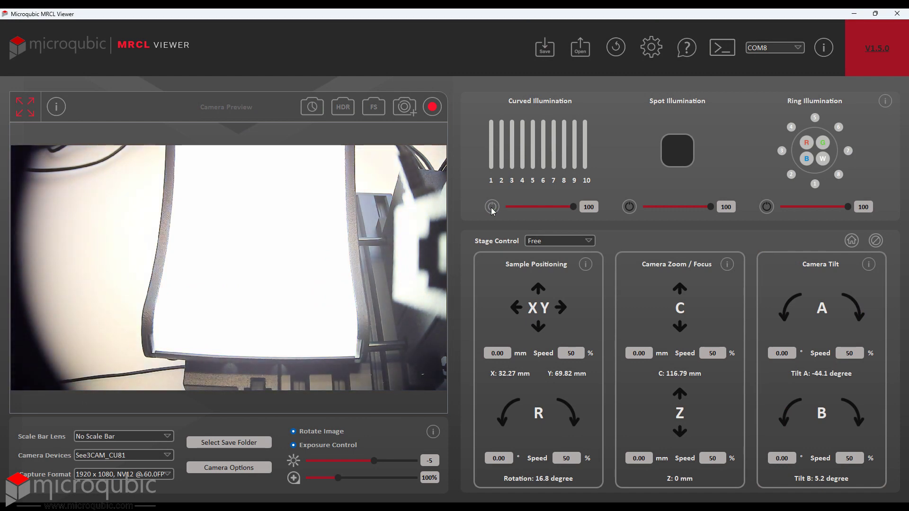
mouse_move(573, 207)
left_mouse_down()
mouse_move(499, 222)
mouse_move(515, 223)
mouse_move(525, 210)
mouse_move(586, 218)
left_mouse_up()
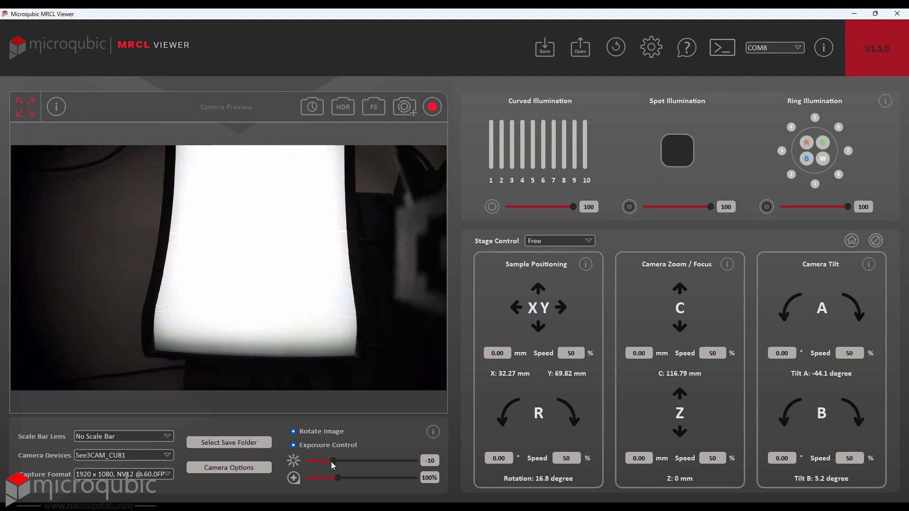
left_click_drag(333, 465, 325, 462)
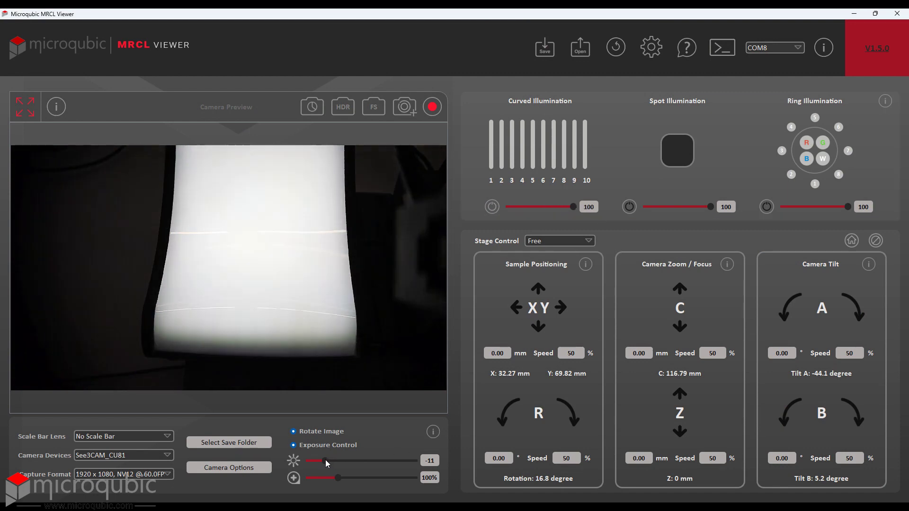
Switch off the curved illumination strips one at a time, working from strip 10 down to strip 1
left_click(584, 157)
left_click(564, 148)
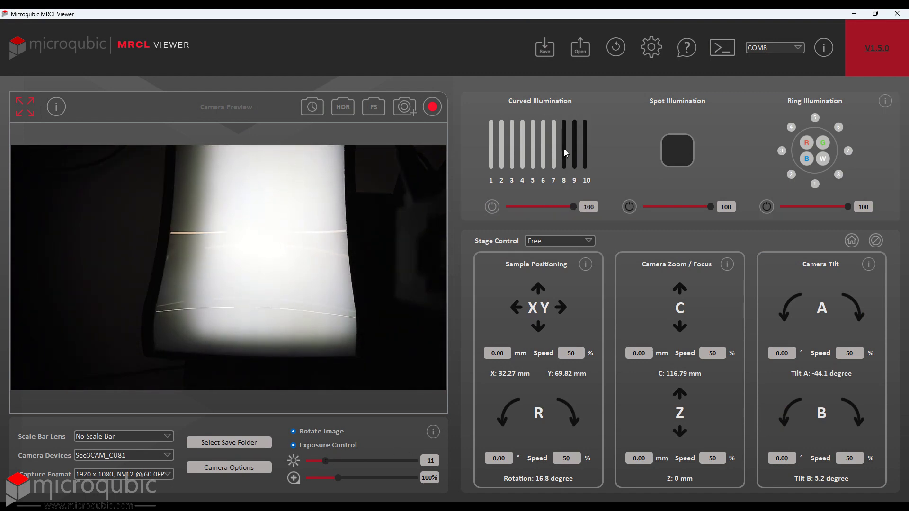
left_click(553, 149)
left_click(543, 149)
left_click(532, 147)
left_click(522, 147)
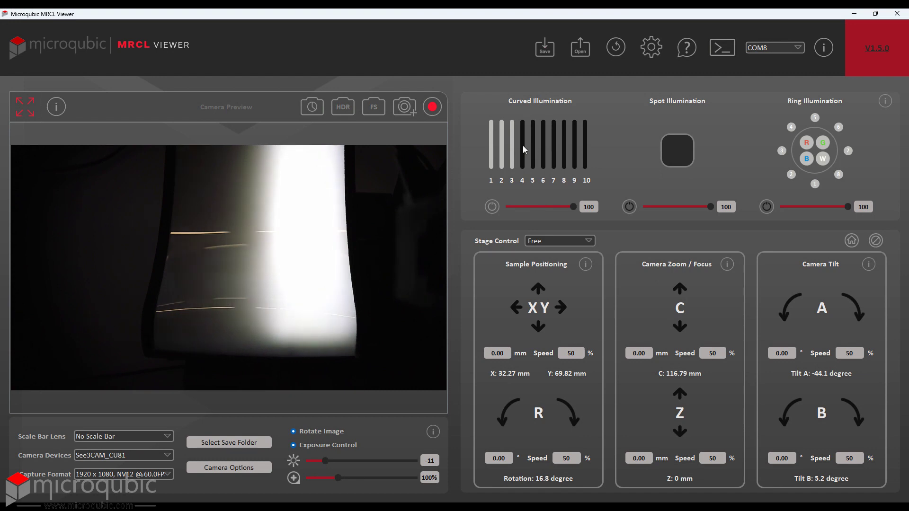
left_click(513, 146)
left_click(502, 147)
left_click(493, 151)
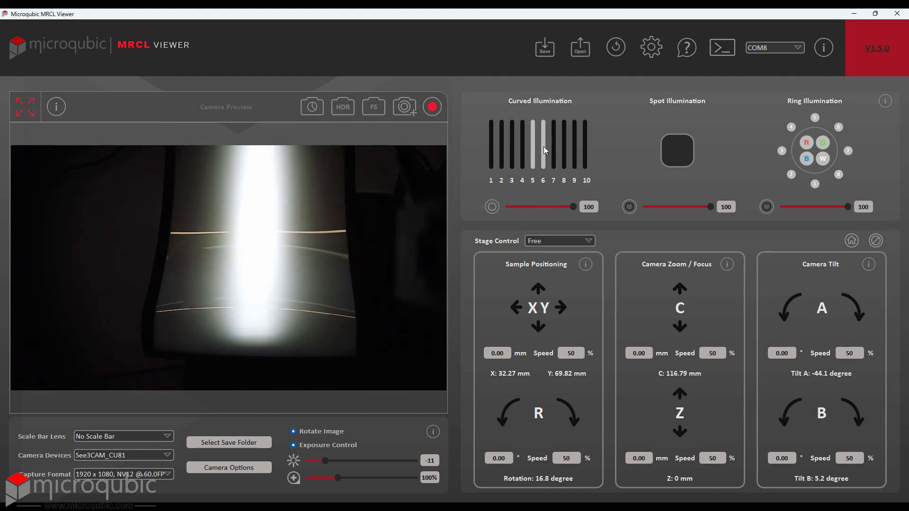
Switch curved illumination strips 1 to 4 and 7 to 10 back on, and raise the camera exposure to -6
left_click(493, 163)
left_click(502, 159)
left_click(511, 156)
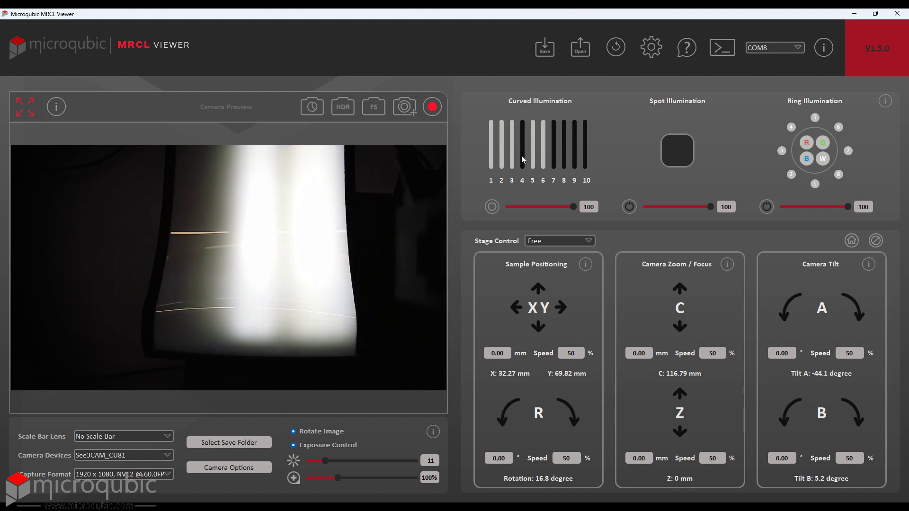
left_click(522, 155)
left_click(553, 153)
left_click(563, 153)
left_click(574, 158)
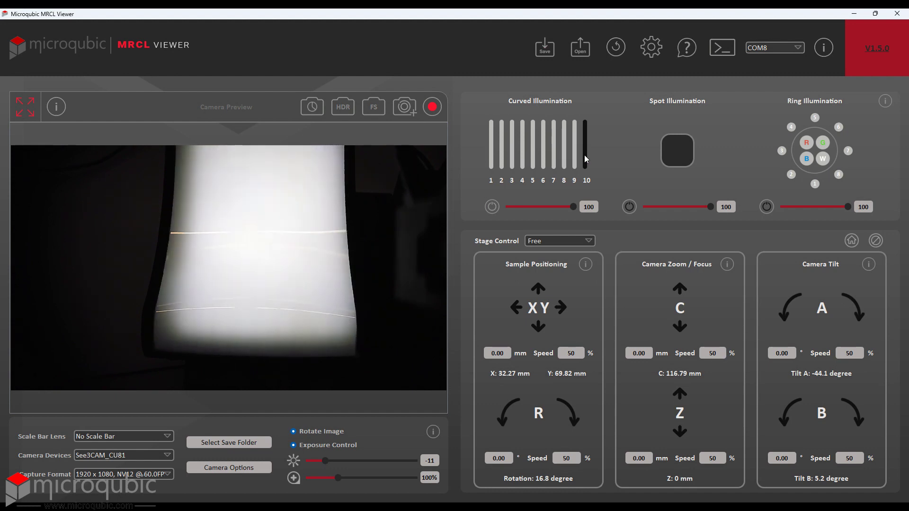
left_click(585, 164)
left_click_drag(325, 463, 368, 464)
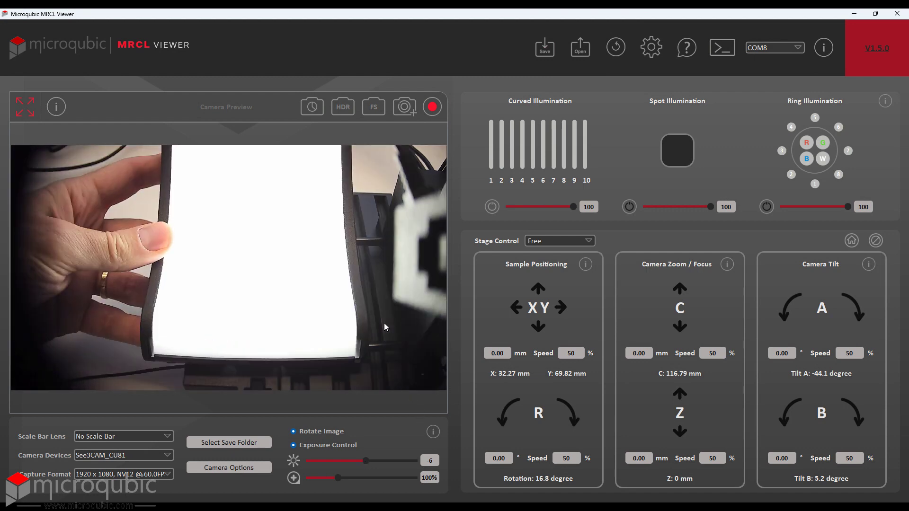
Switch on the spot and ring illumination at brightness 100, and turn on the white LEDs of the ring
left_click(630, 207)
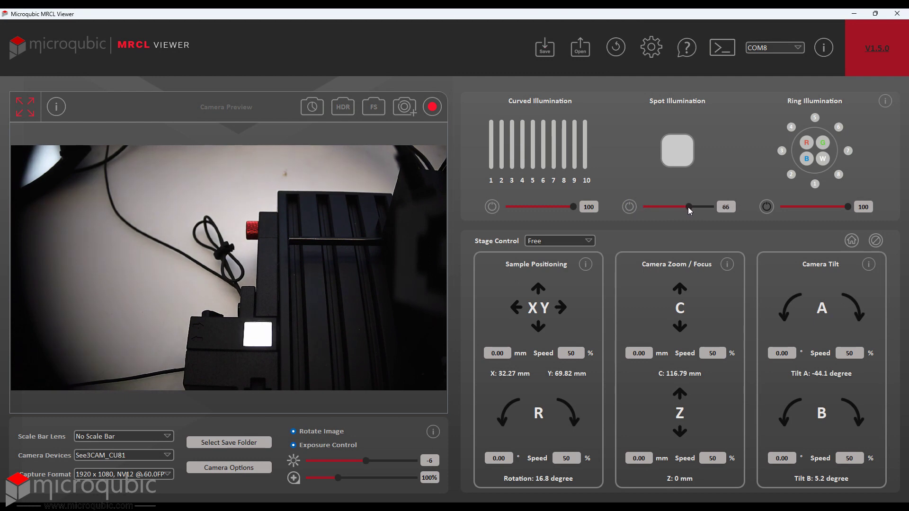
left_click(766, 209)
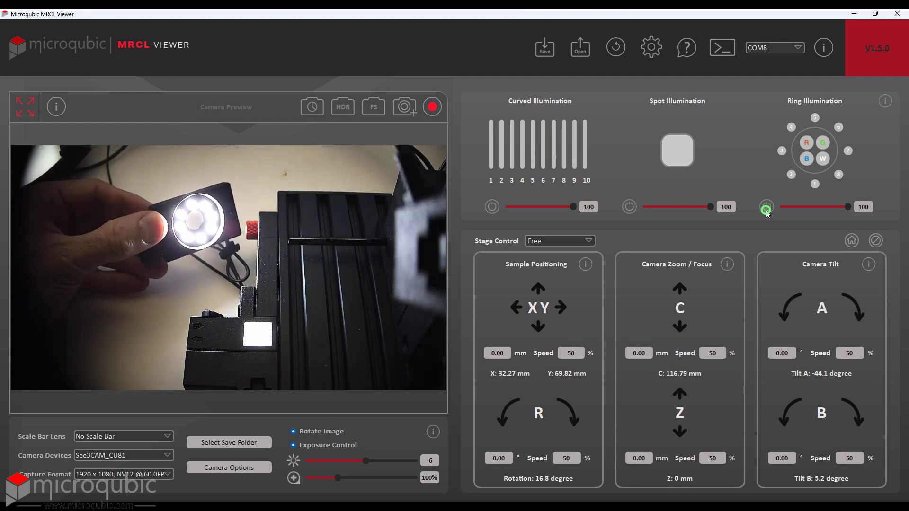
left_click(766, 210)
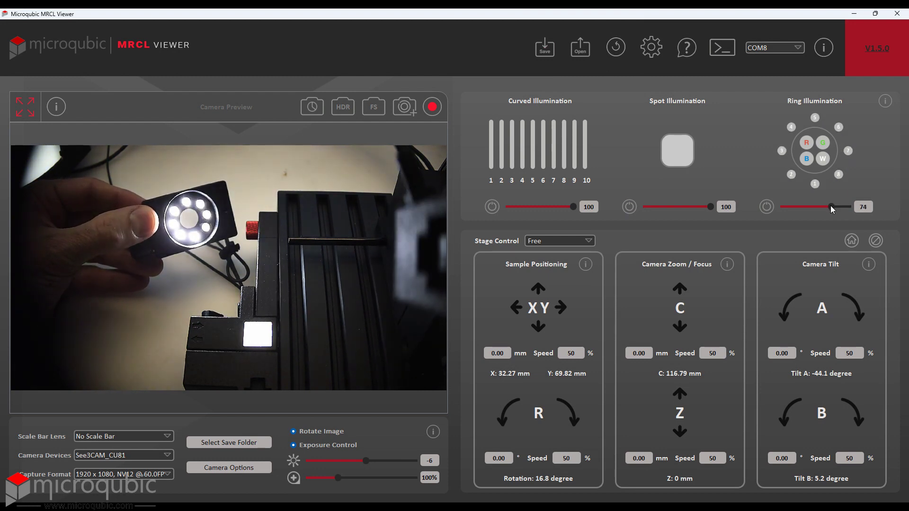
left_click_drag(792, 210, 848, 207)
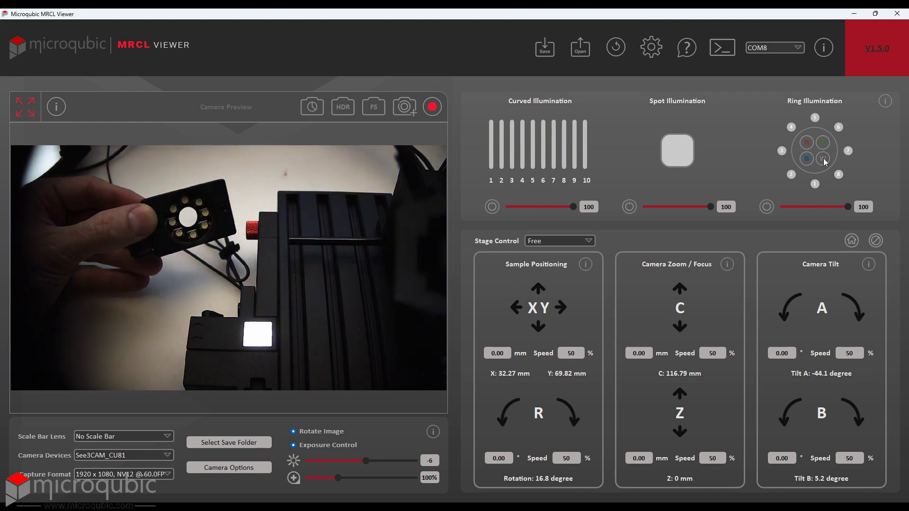
left_click(823, 159)
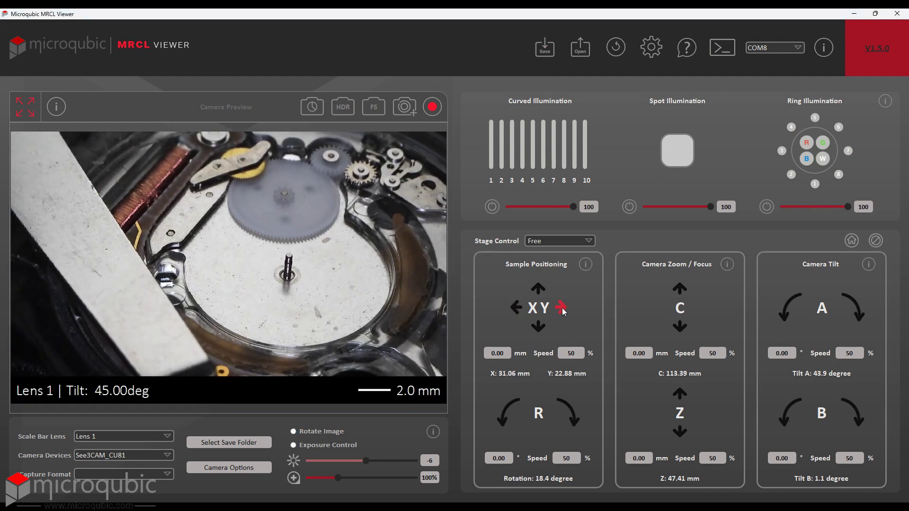
Move the watch movement freely to about X 35.93 mm, Y 22.3 mm, and rotate it to about 62.3 degrees
left_click(538, 288)
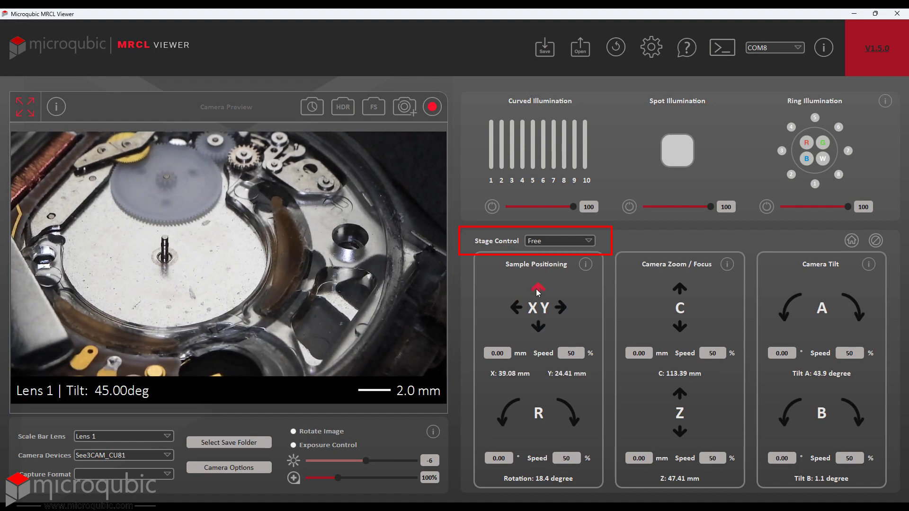
left_click(516, 307)
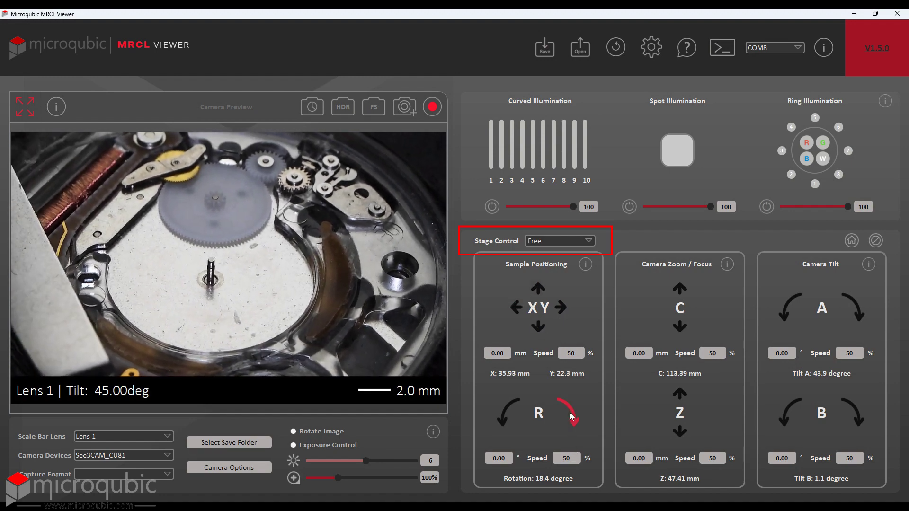
left_click(571, 416)
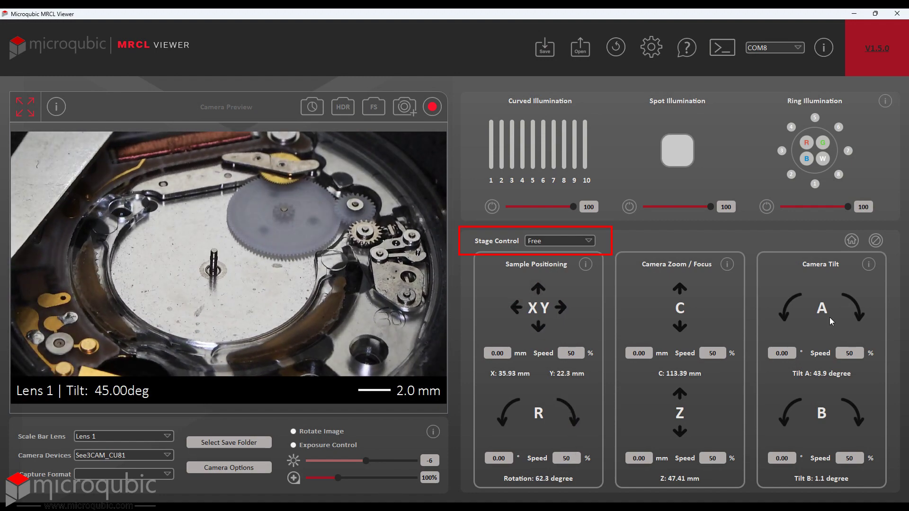
Tilt the camera on the A axis to about 57.4 degrees and switch off the ring illumination
left_click(792, 308)
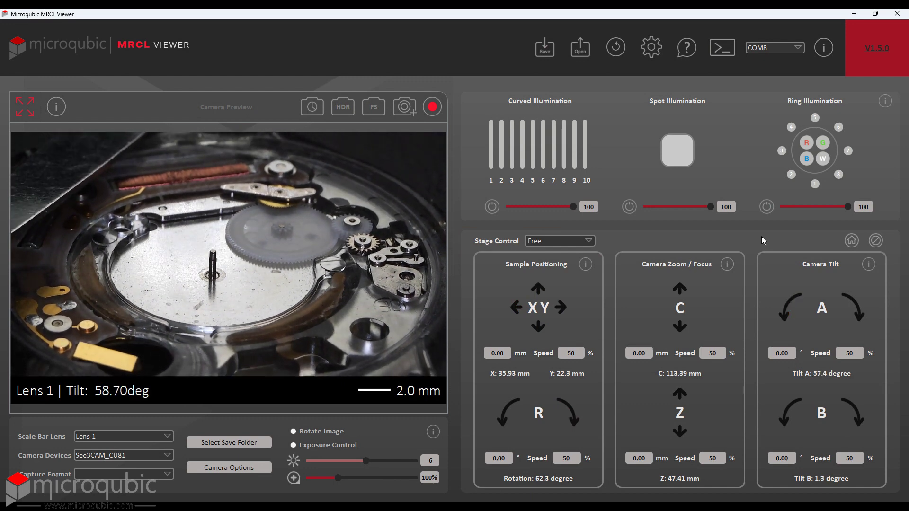
left_click(768, 208)
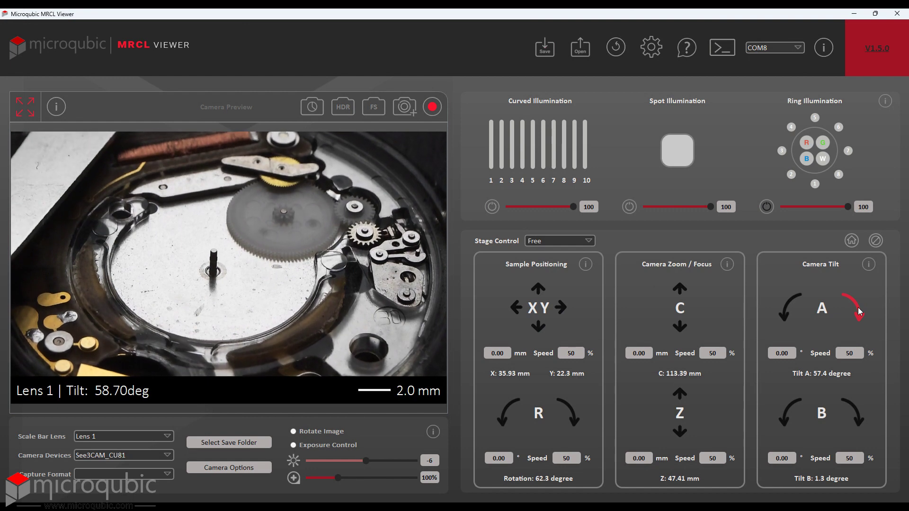
Switch the stage control to Relative and move the sample in X and Y using distances of 5 mm and 10 mm
left_click(569, 241)
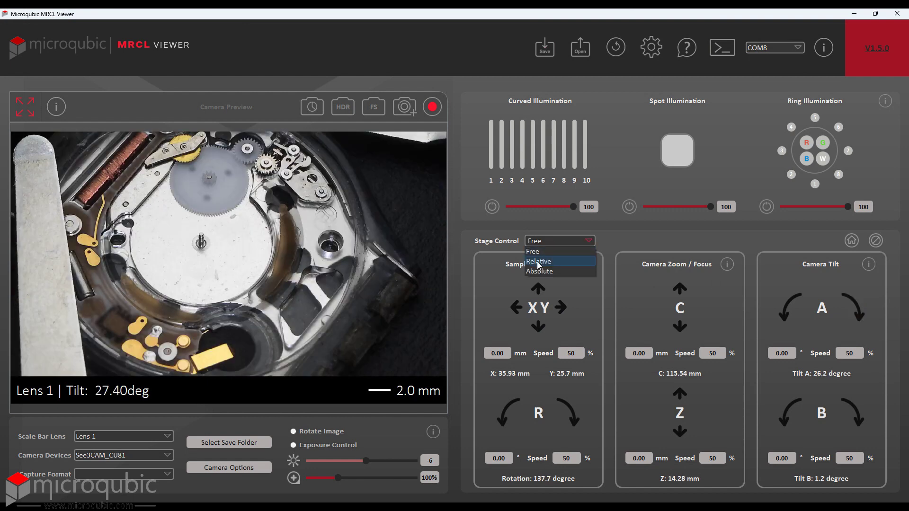
left_click(539, 260)
type("5")
left_click(564, 354)
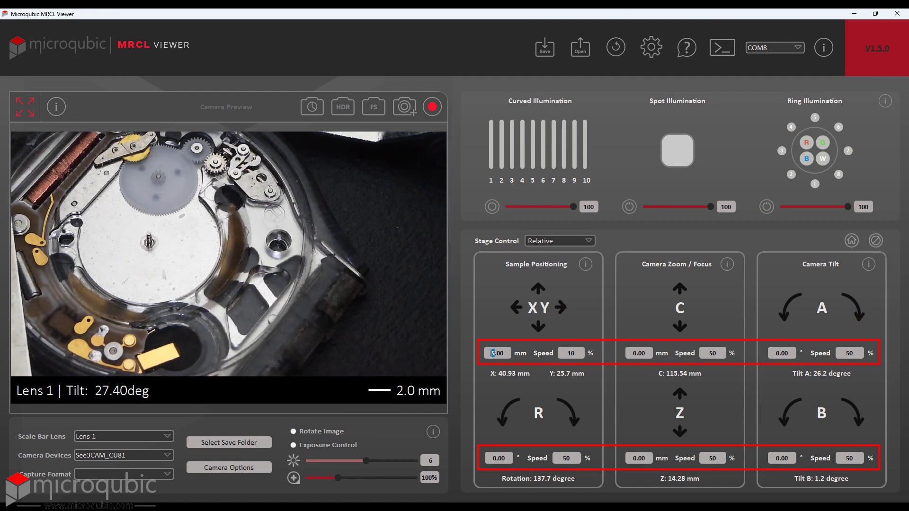
left_click(538, 329)
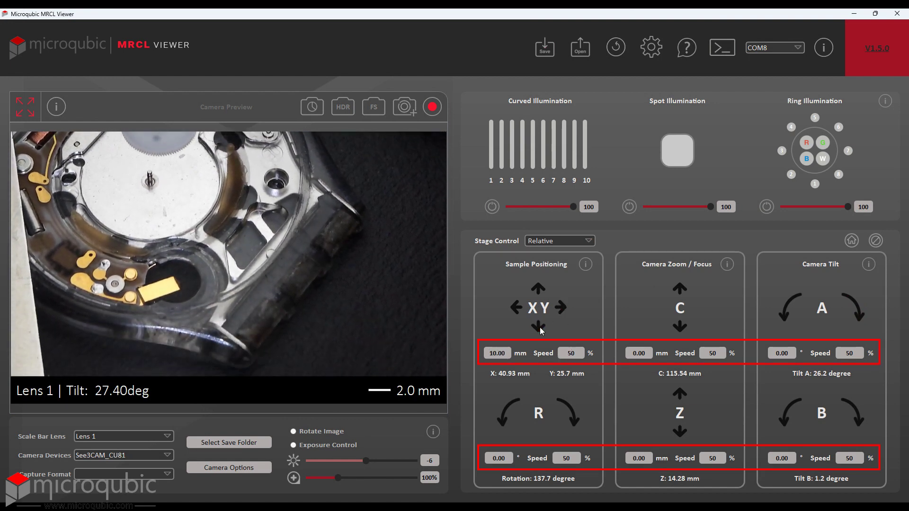
left_click(517, 307)
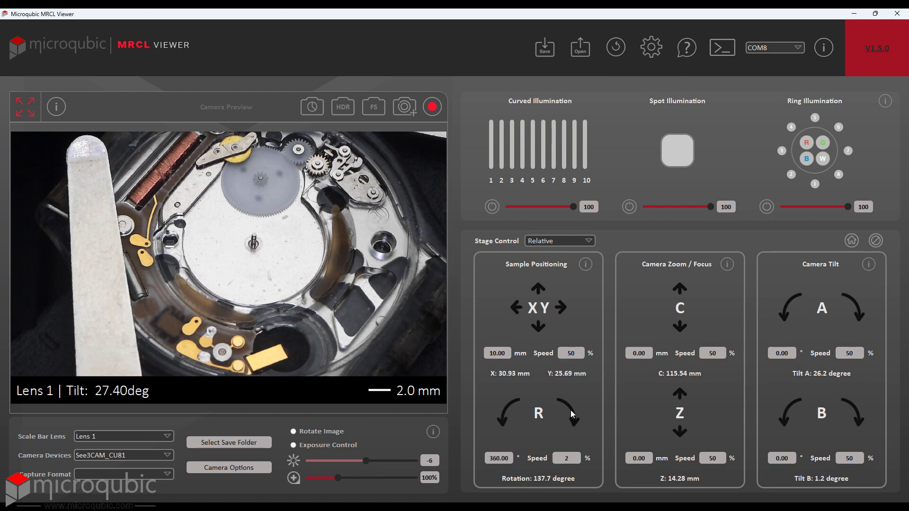
Set the relative movement for camera tilt A to 45 degrees
double_click(790, 352)
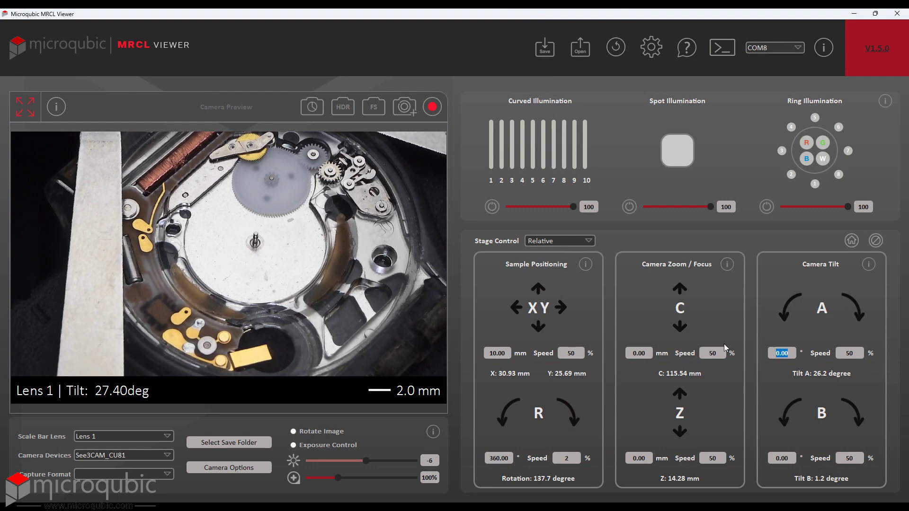
type("45")
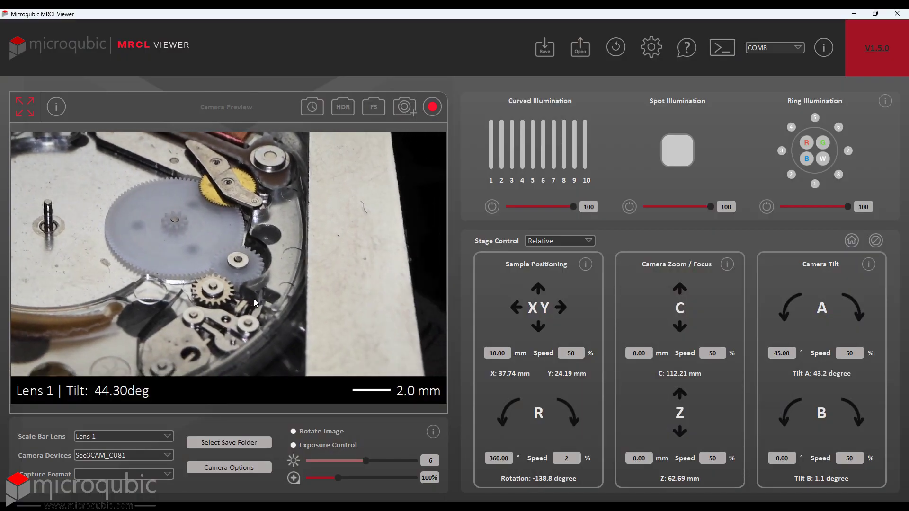
Recentre the camera preview on the centre pin, the outer edge of the watch movement, and the large grey gear
left_click(46, 207)
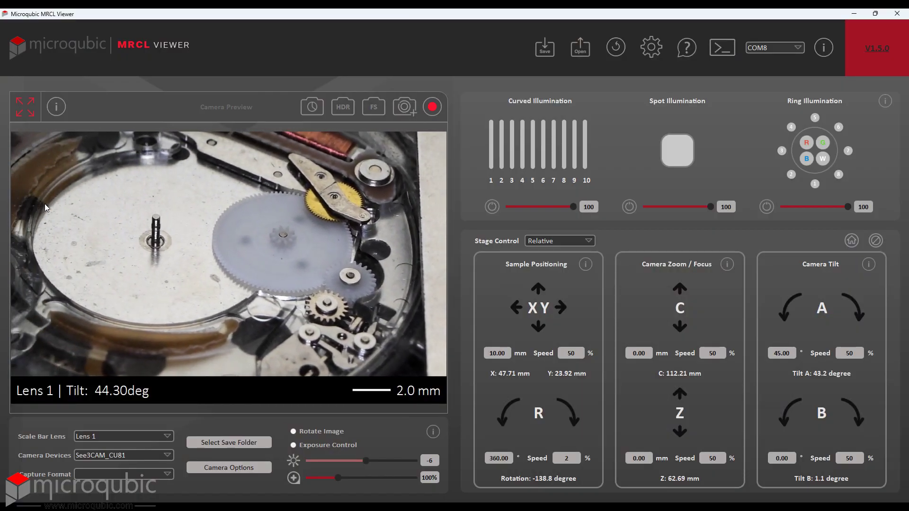
left_click(53, 242)
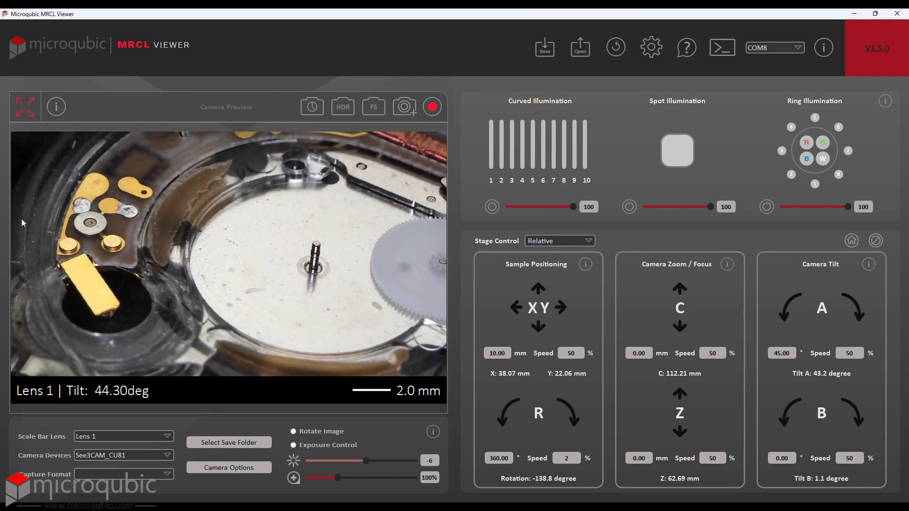
left_click(421, 268)
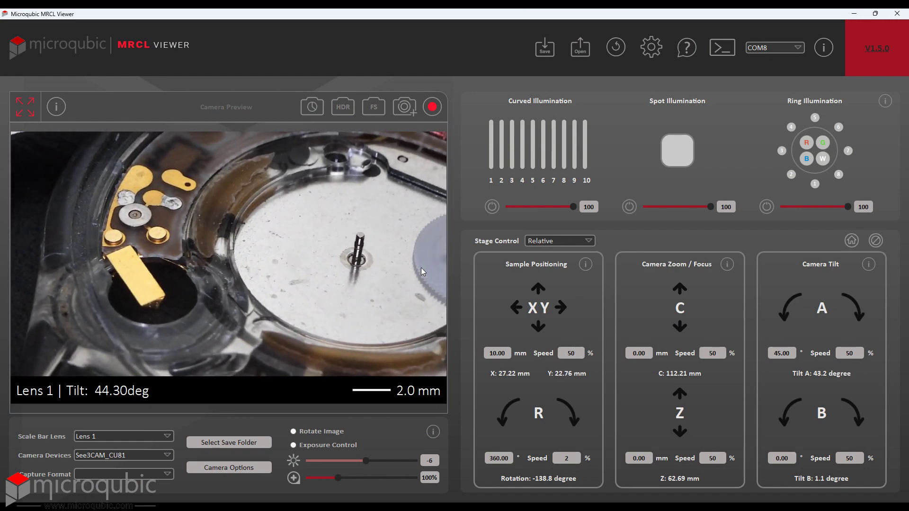
Expand the camera preview and recentre it on the yellow gear and two other points of the watch movement
left_click(17, 118)
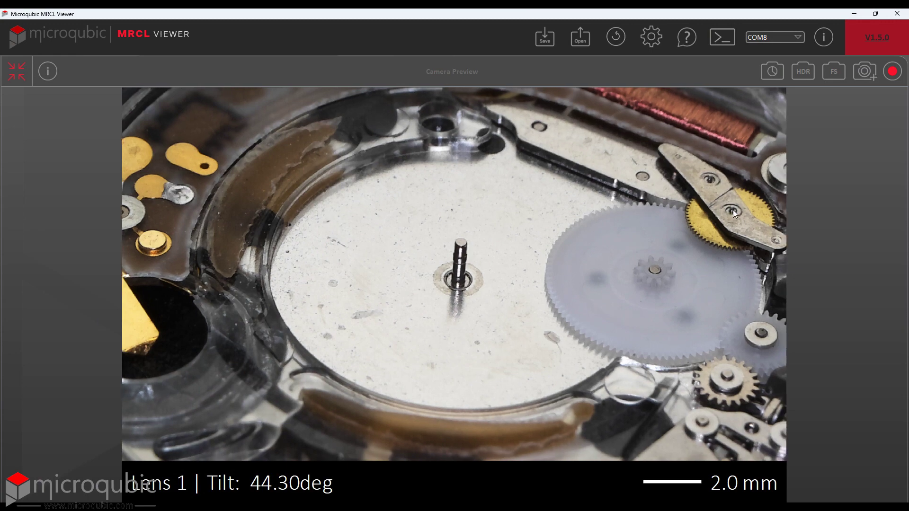
left_click(733, 209)
left_click(485, 385)
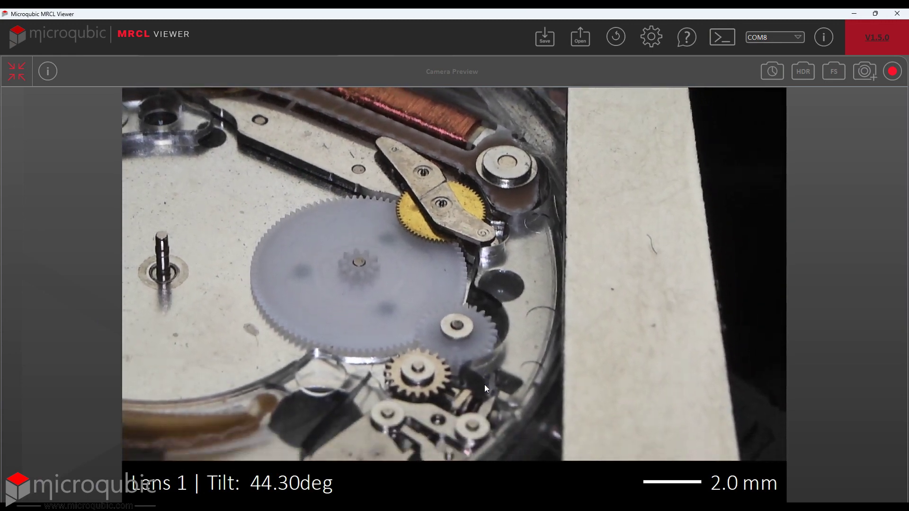
left_click(175, 249)
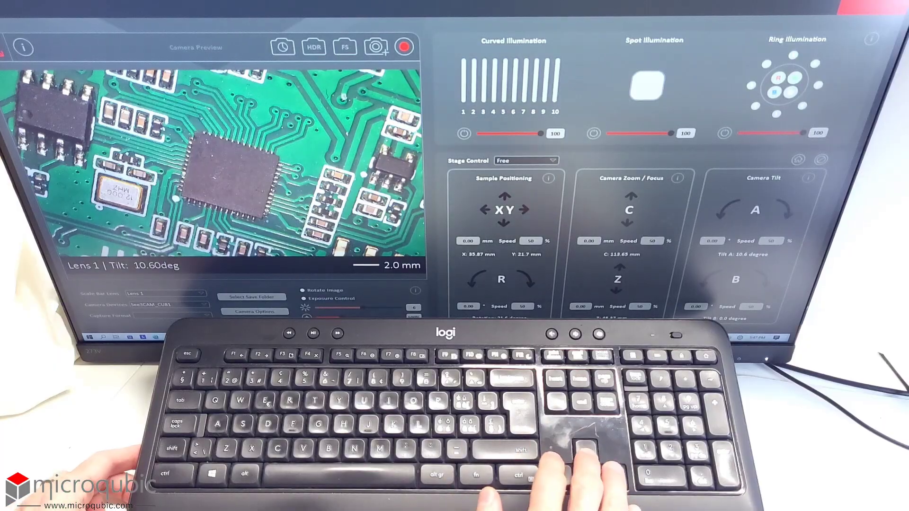
Move the circuit board back and forth in X and Y in Free mode, keeping the large microchip in view
key("Right")
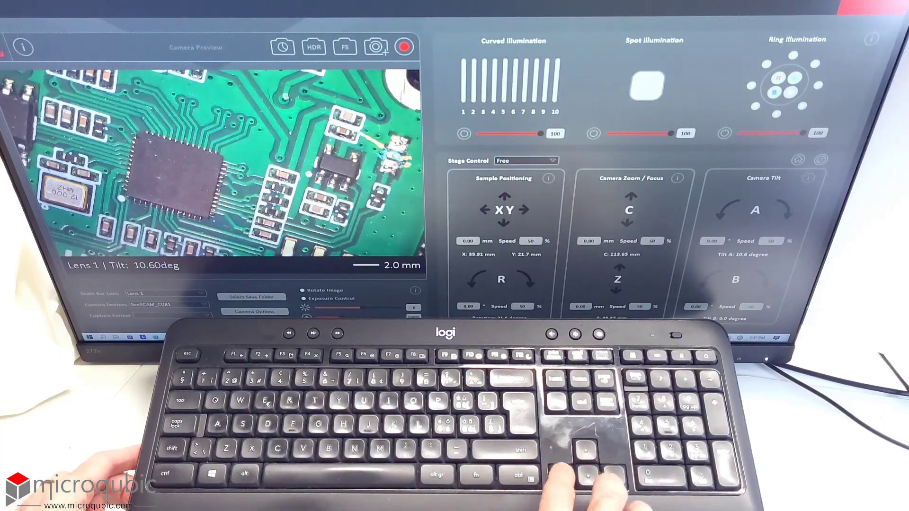
key("Left")
key("Up")
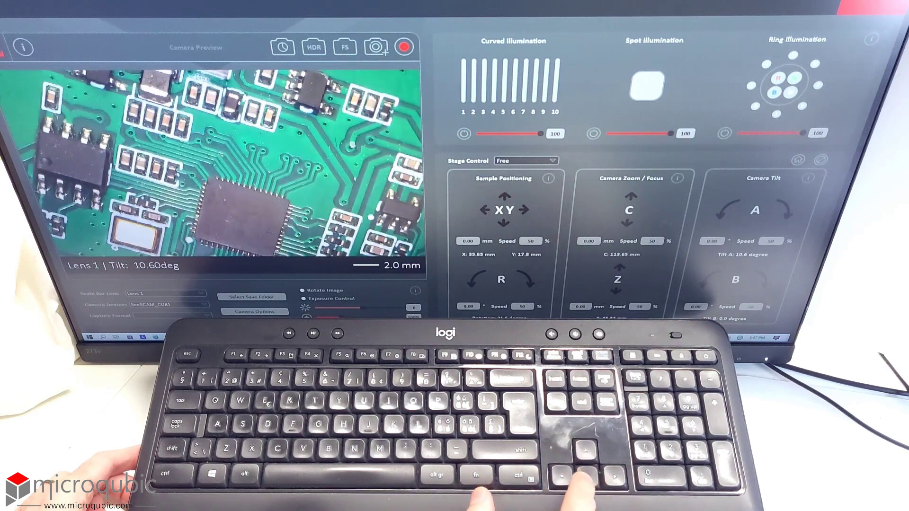
key("Down")
Tilt the camera on axis A to about 24 degrees, rotate the sample on R, and lower the camera on C
key("a+Up")
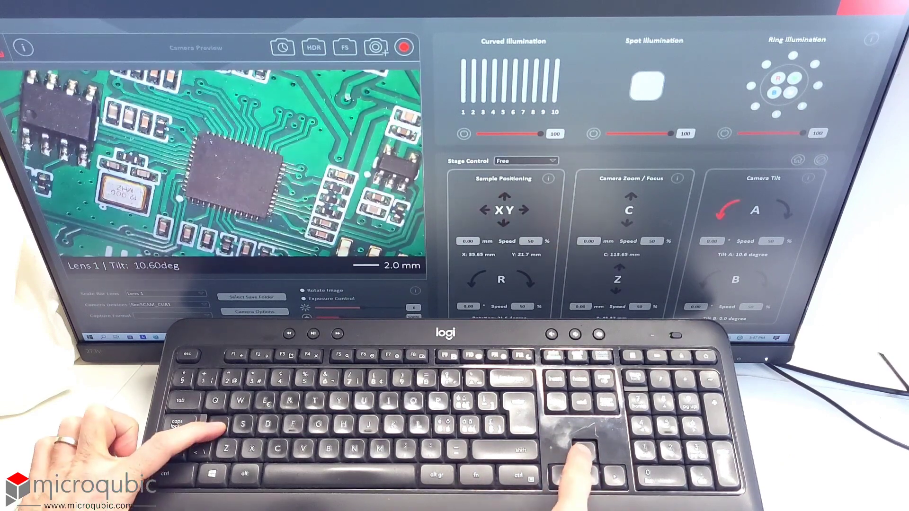
key("a+Down")
key("r+Right")
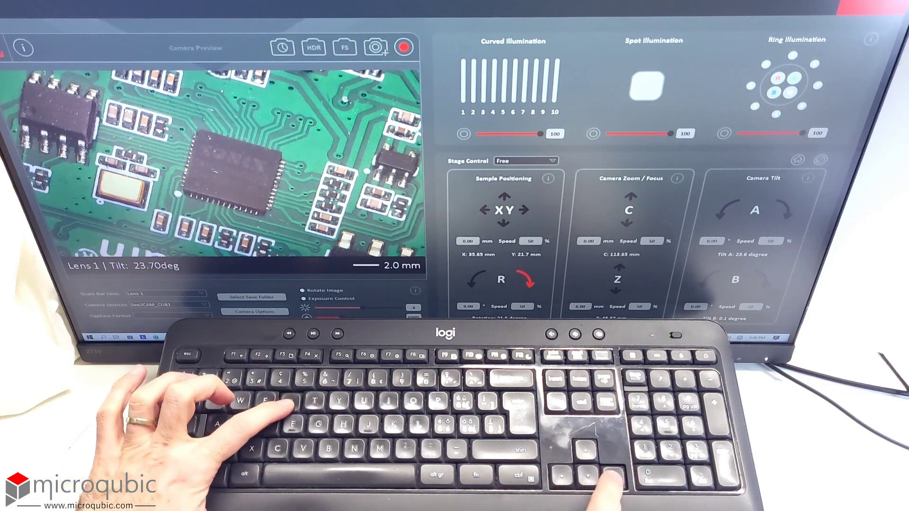
key("r+Left")
key("c+Down")
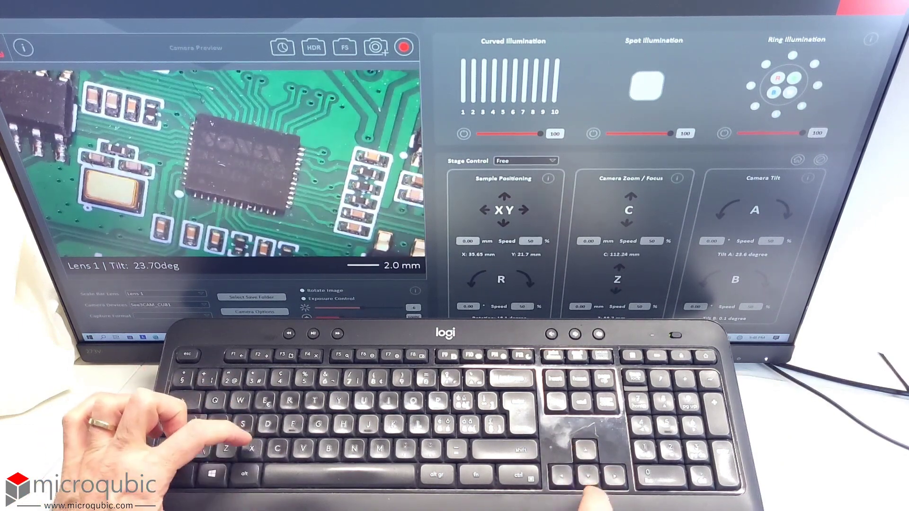
key("c+Down")
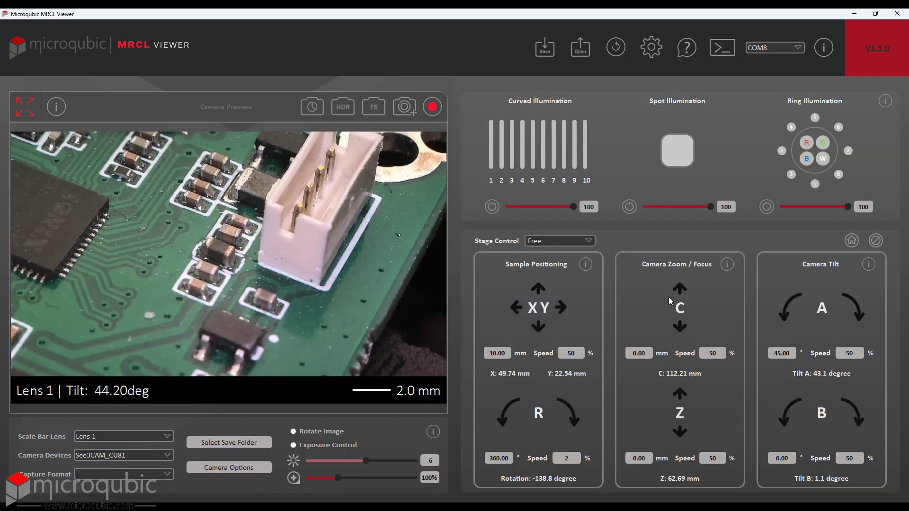
Save the state at the white connector as Position1.json and the state at the whole microchip as Position2.json
left_click(545, 53)
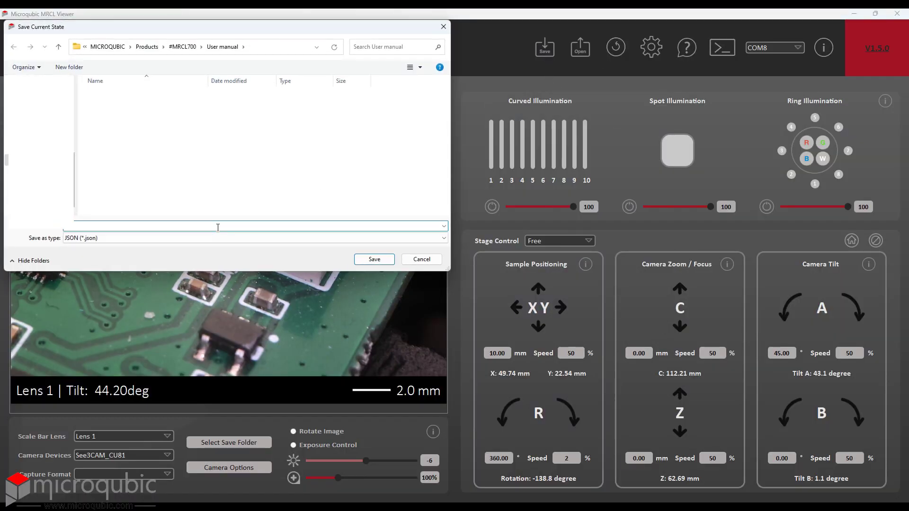
key("Return")
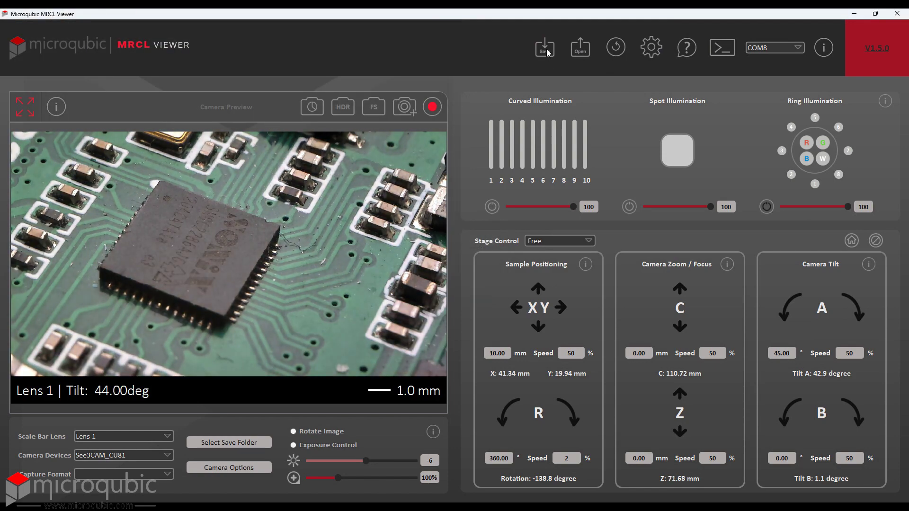
left_click(545, 47)
key("Return")
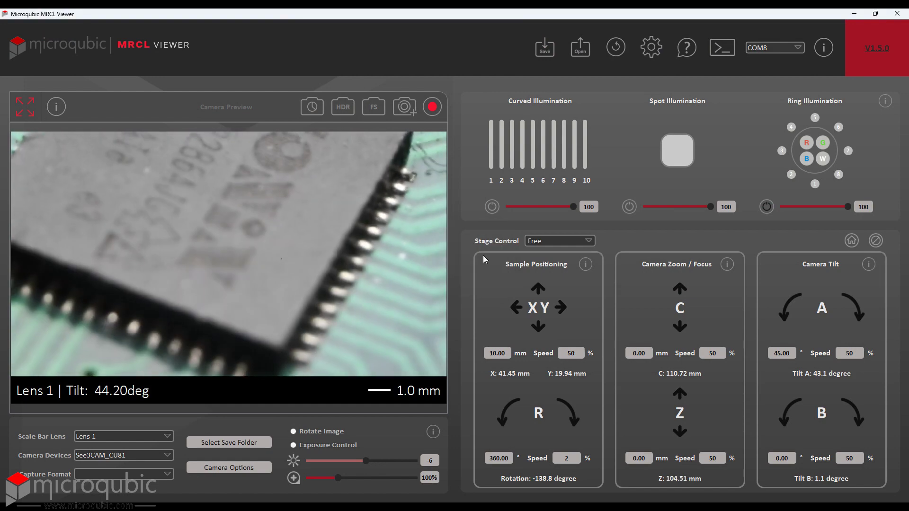
Save the state at the magnified microchip corner as Position3.json in the User manual folder
left_click(549, 49)
key("BackSpace")
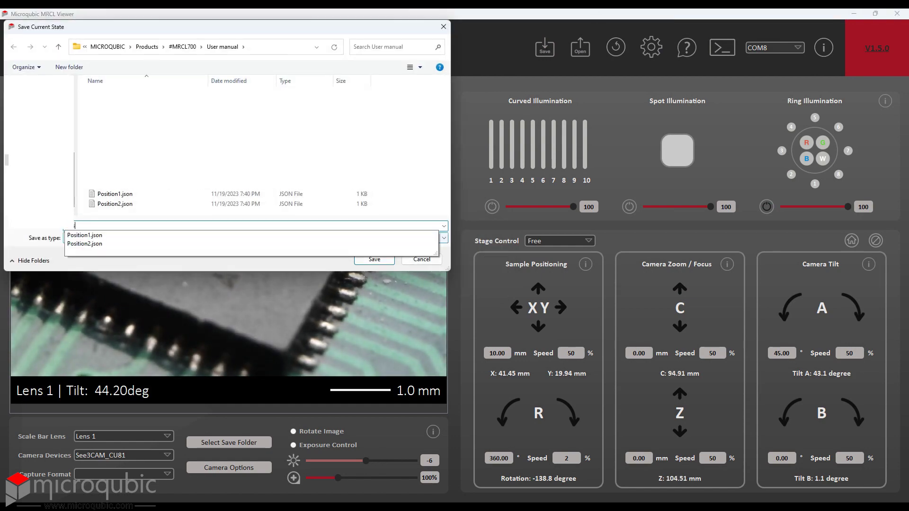
type("Positio")
key("Return")
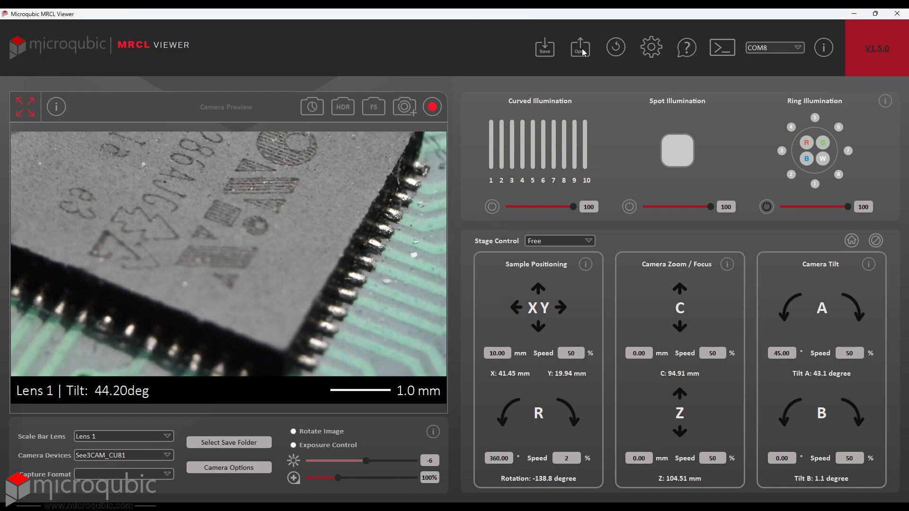
Load the saved state Position1.json to return to the white connector, and load Position2.json for the whole microchip
left_click(581, 49)
left_click(375, 259)
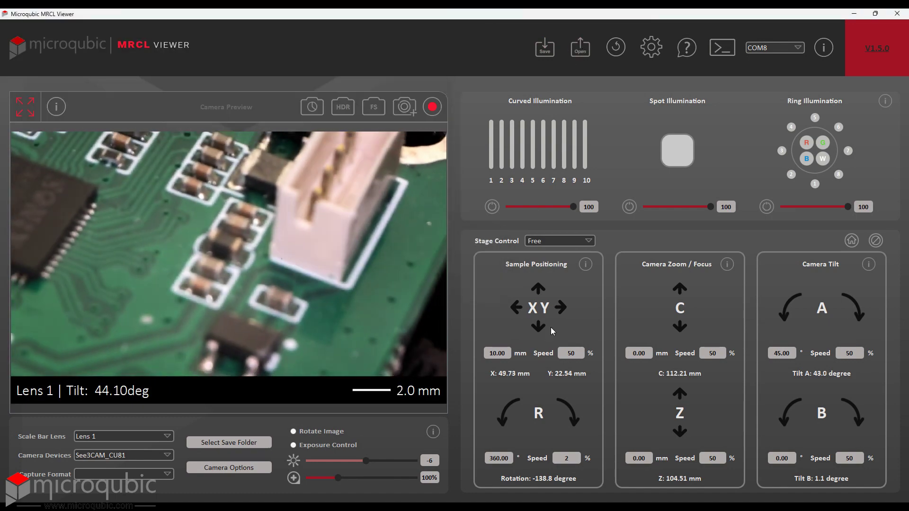
left_click(577, 50)
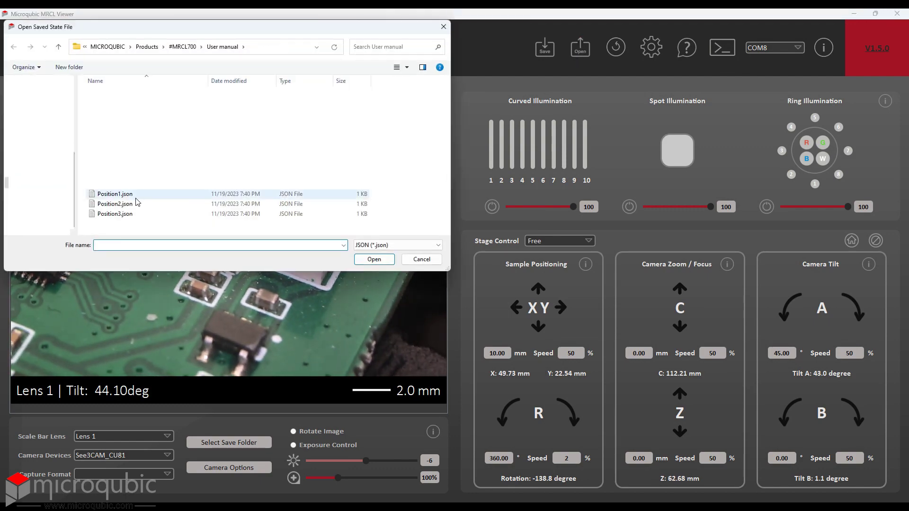
left_click(123, 201)
left_click(374, 259)
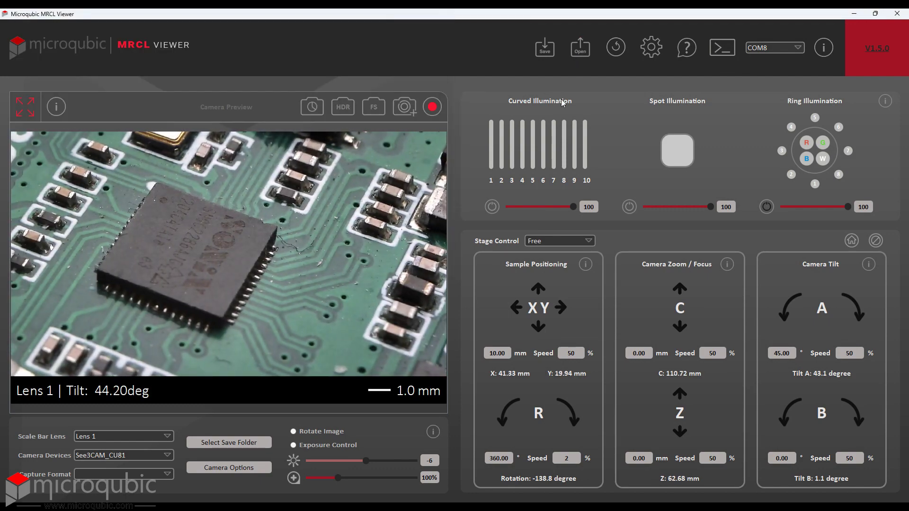
Reload the saved state Position1.json, and load Position3.json to reach the magnified microchip corner
left_click(580, 49)
left_click(134, 197)
left_click(374, 259)
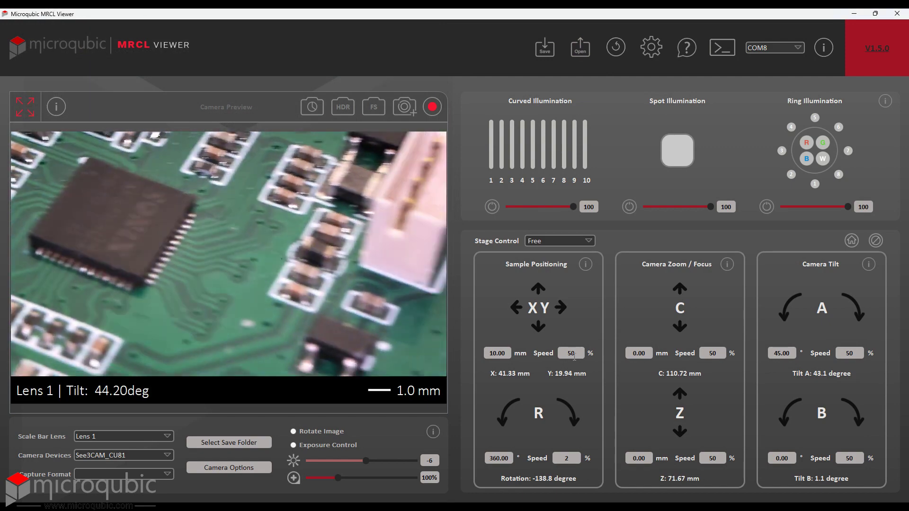
left_click(580, 49)
left_click(124, 213)
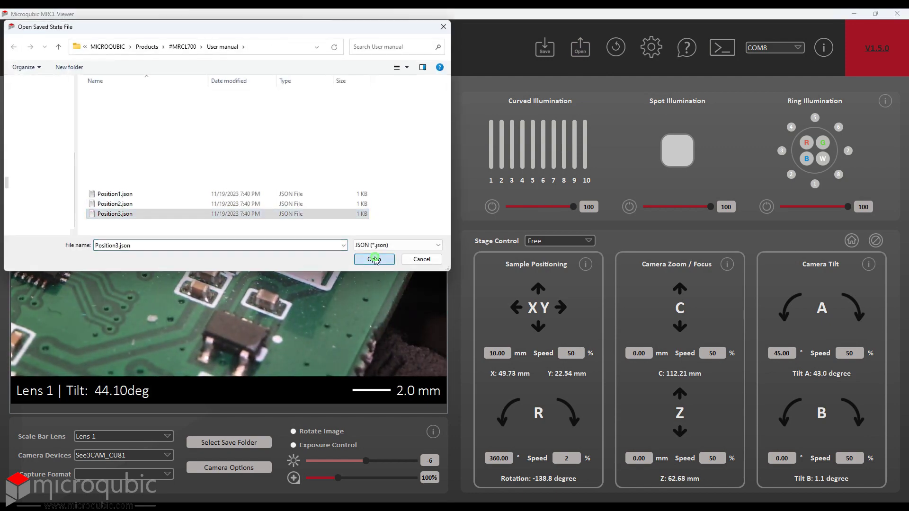
left_click(374, 259)
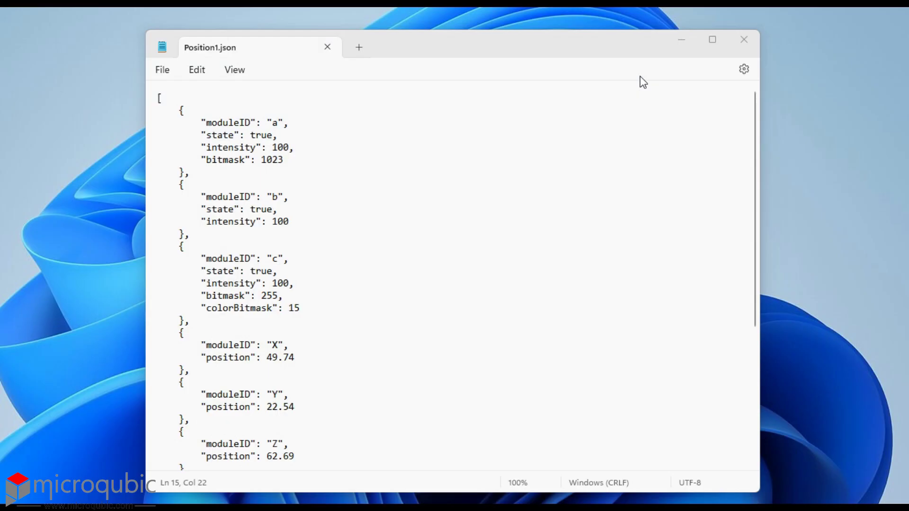
Review the illumination and axis position entries stored in Position1.json in Notepad
left_click_drag(754, 124, 723, 151)
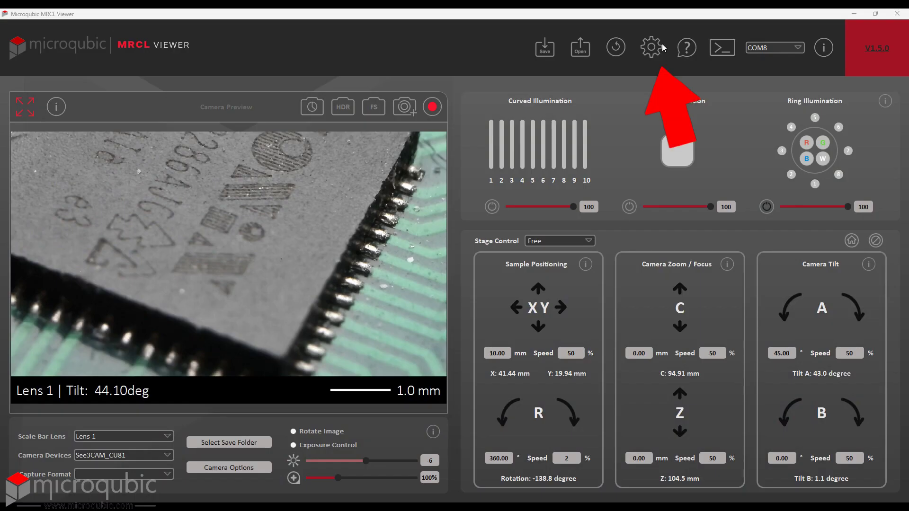
Check the Save JSON File option in the MRCL Viewer settings and capture an image of the microchip corner
left_click(662, 47)
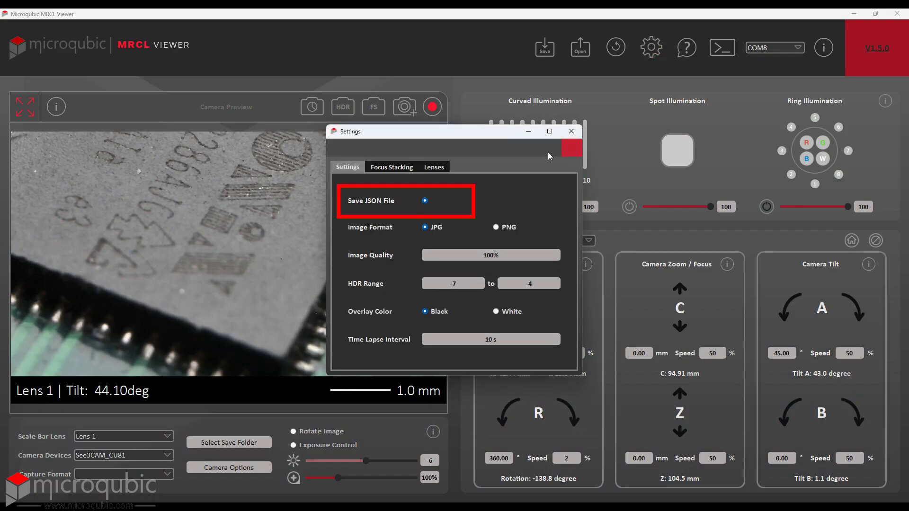
left_click(572, 132)
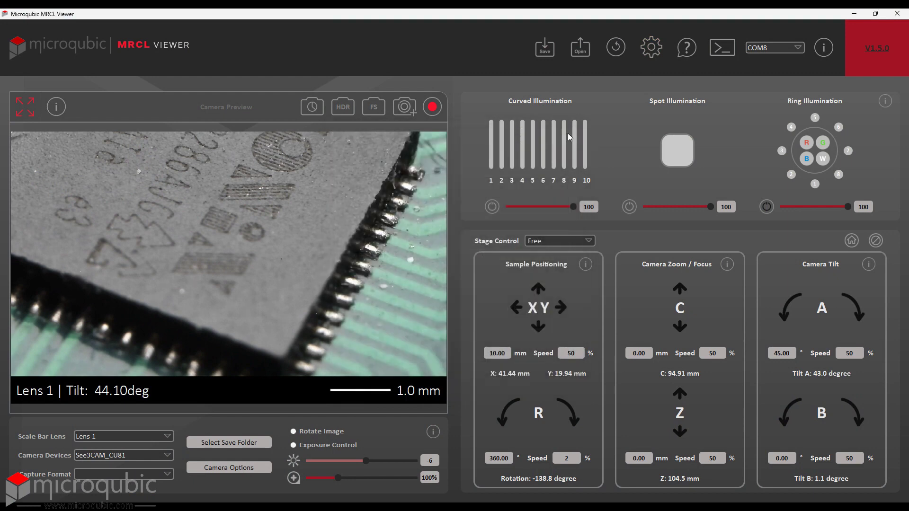
left_click(405, 108)
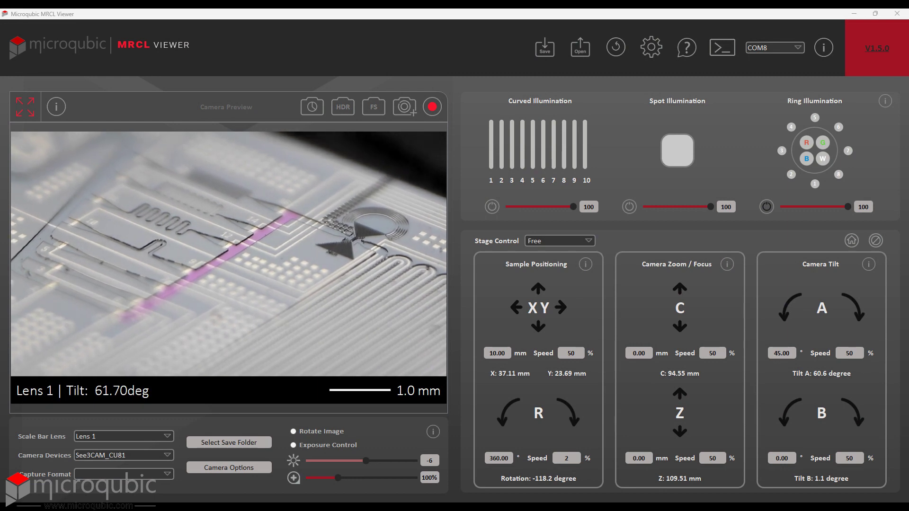
Capture a focus stack of the tilted transparent chip between C-axis positions 90.47 mm and 97.23 mm
left_click(374, 108)
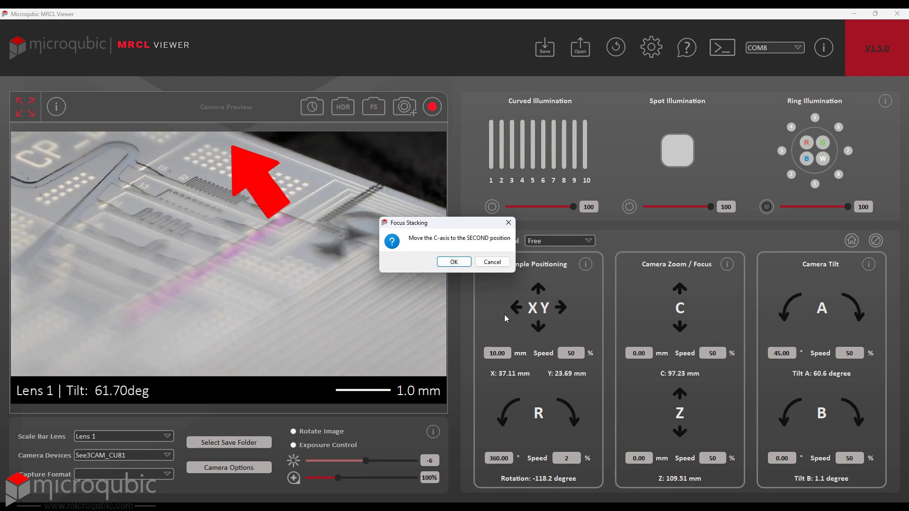
left_click(460, 263)
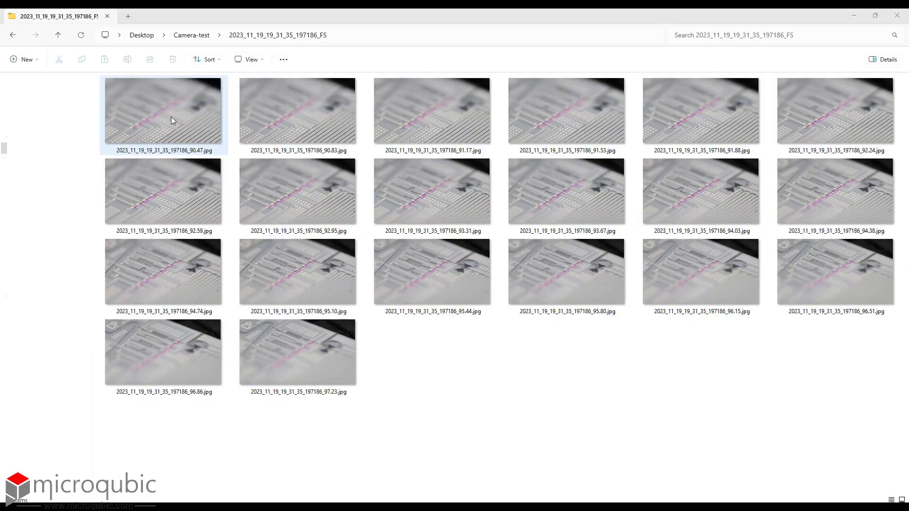
Examine how the focus shifts across the captured images in the focus stack folder
left_click(172, 116)
key("Right")
key("Right")
key("Right")
key("Right")
key("Right")
key("Down")
key("Down")
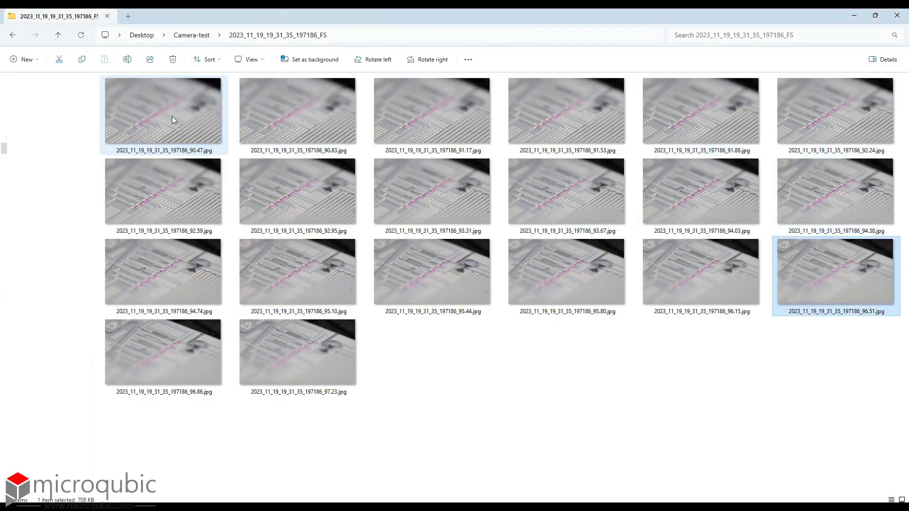
Add all 20 focus stack images to Helicon Focus as source images
key("ctrl+a")
left_click_drag(171, 116, 504, 239)
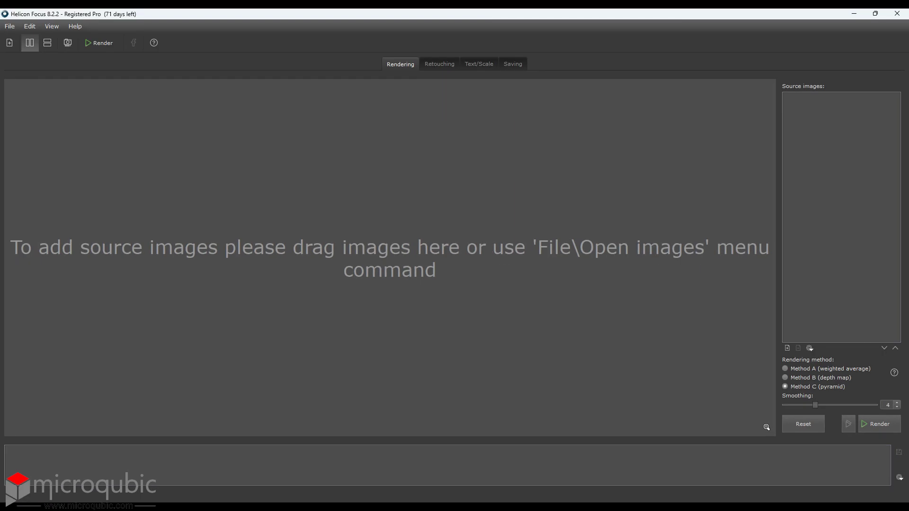
left_click_drag(501, 270, 420, 223)
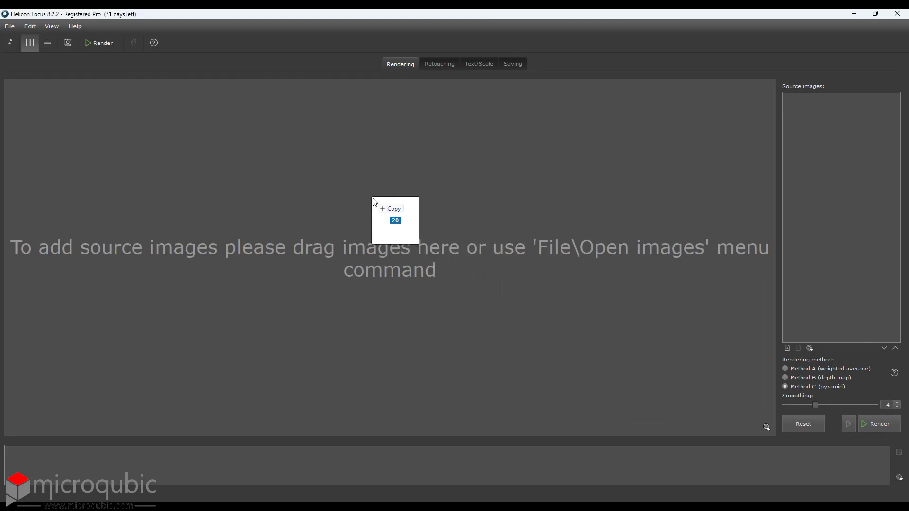
left_click_drag(373, 199, 372, 198)
Render the focus stack with Method C (pyramid), Method B (depth map) and Method A (weighted average), using smoothing 4
left_click(875, 426)
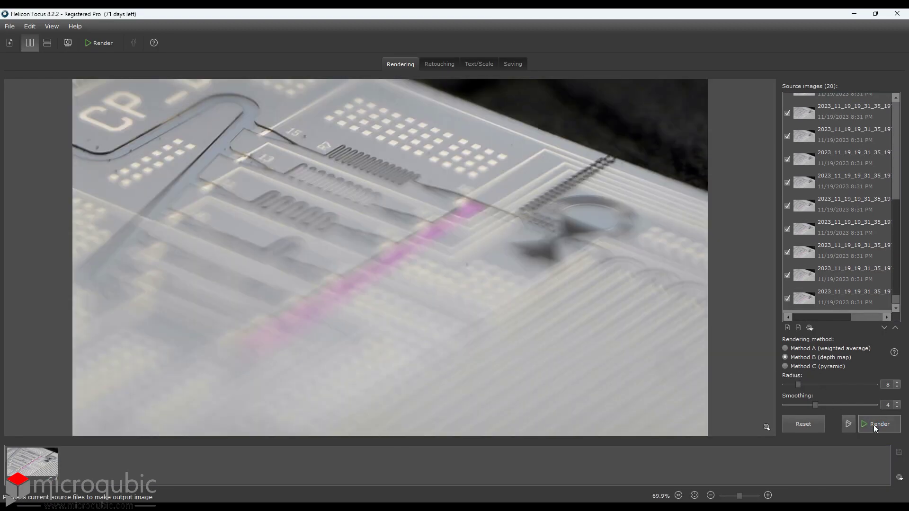
left_click(874, 425)
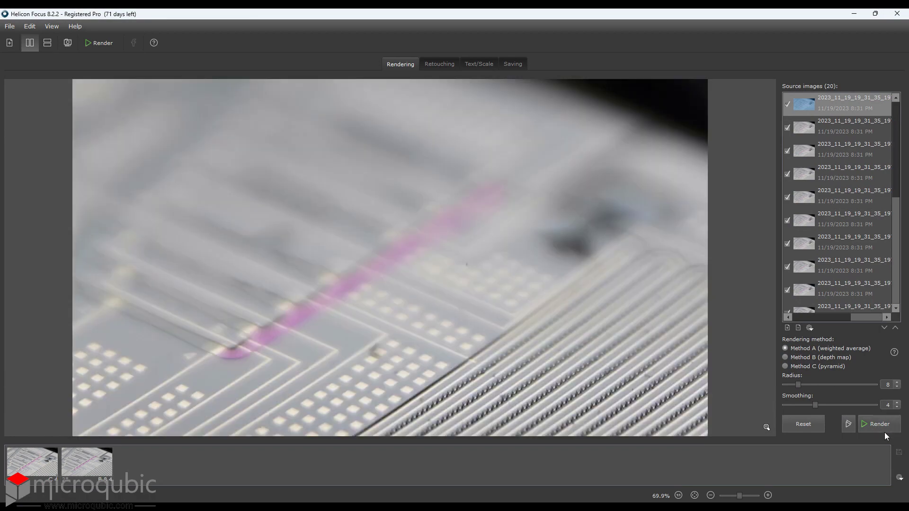
left_click(882, 428)
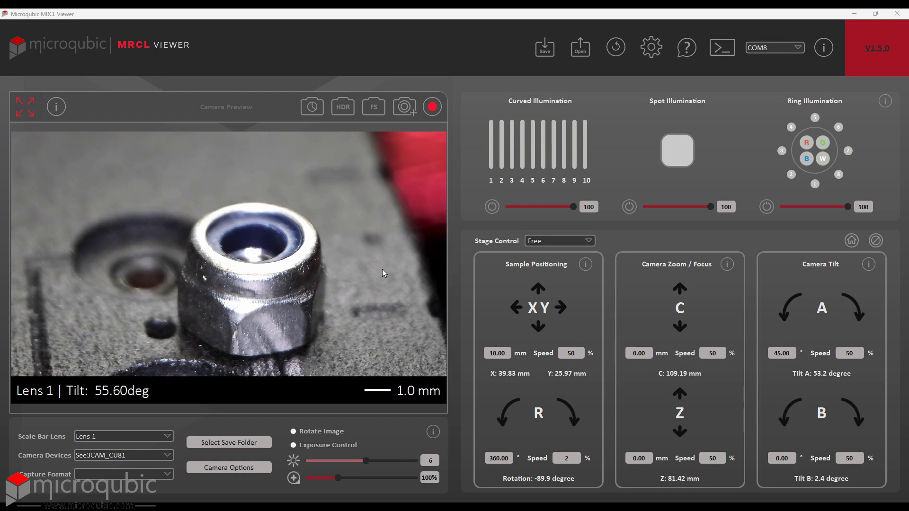
Enable Exposure Control in MRCL Viewer, try brighter exposures of the lock nut, and set the exposure back to -6
left_click_drag(370, 464, 391, 464)
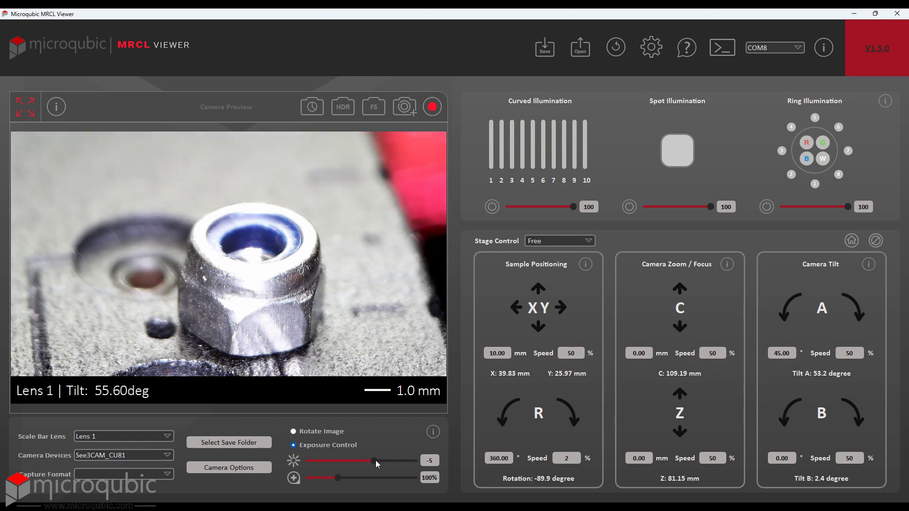
left_click_drag(377, 464, 366, 464)
Set the HDR range to -9 to -3 and capture an HDR series of the lock nut
left_click(652, 47)
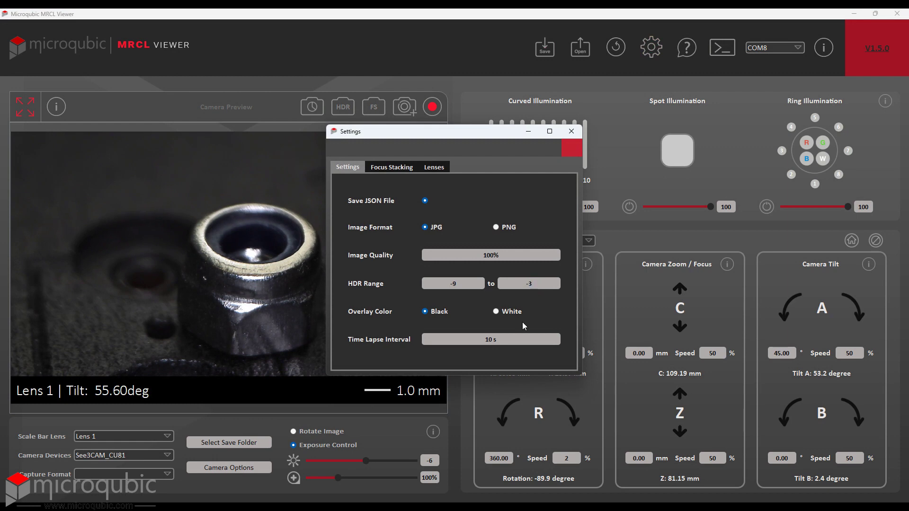
left_click(343, 107)
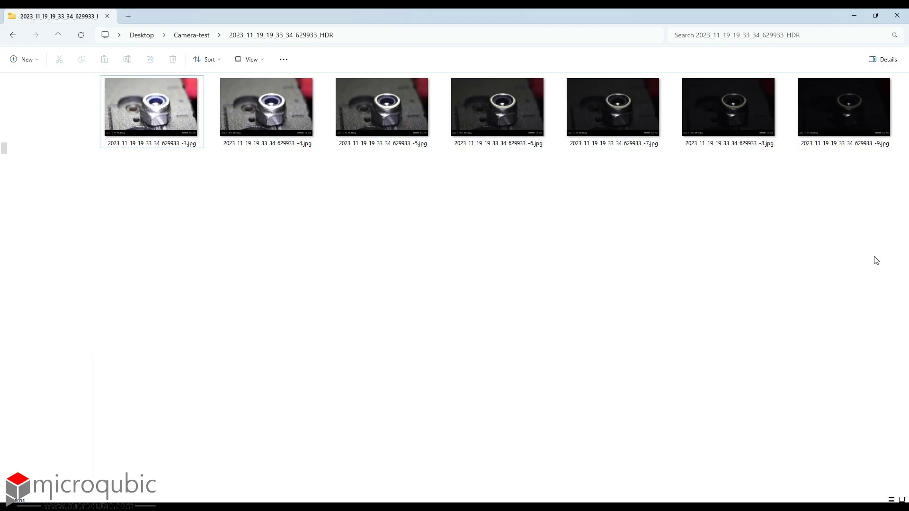
Load the seven HDR exposures into easyHDR and generate the HDR image with Smart Merge and automatic alignment
left_click_drag(872, 259, 152, 108)
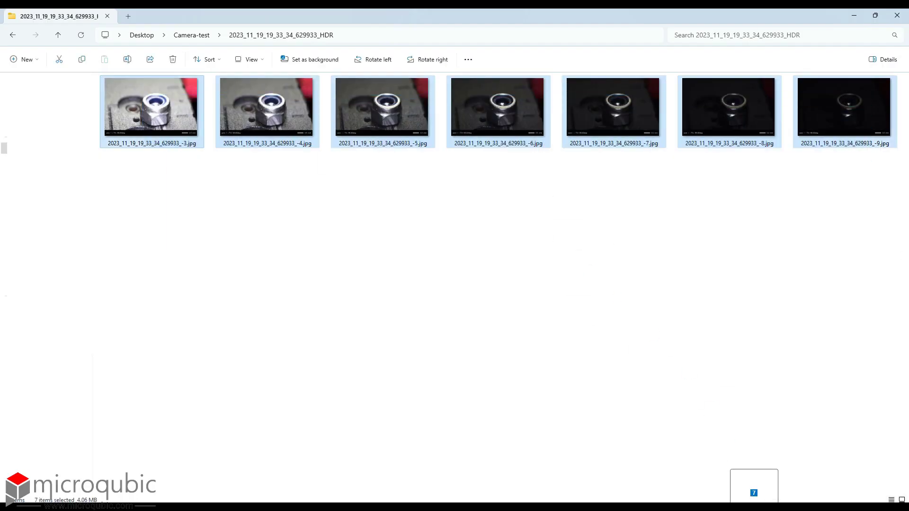
left_click_drag(754, 507, 411, 265)
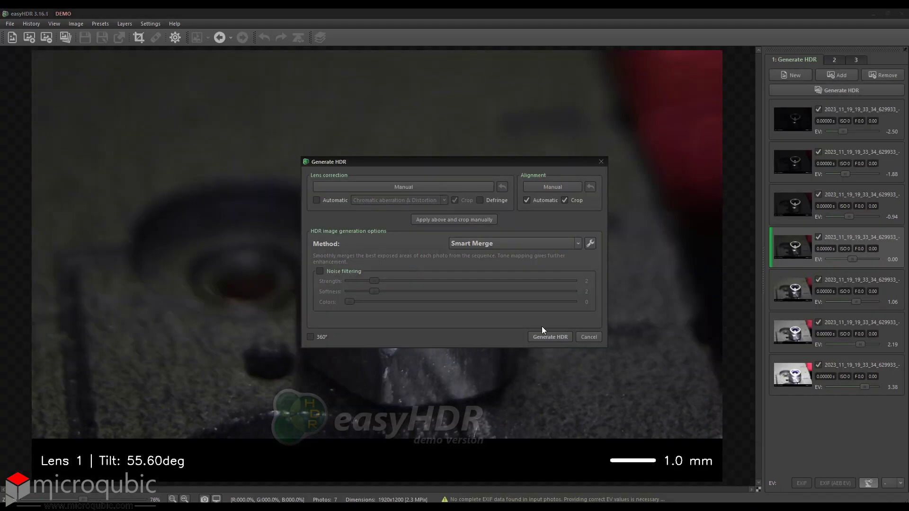
left_click(552, 336)
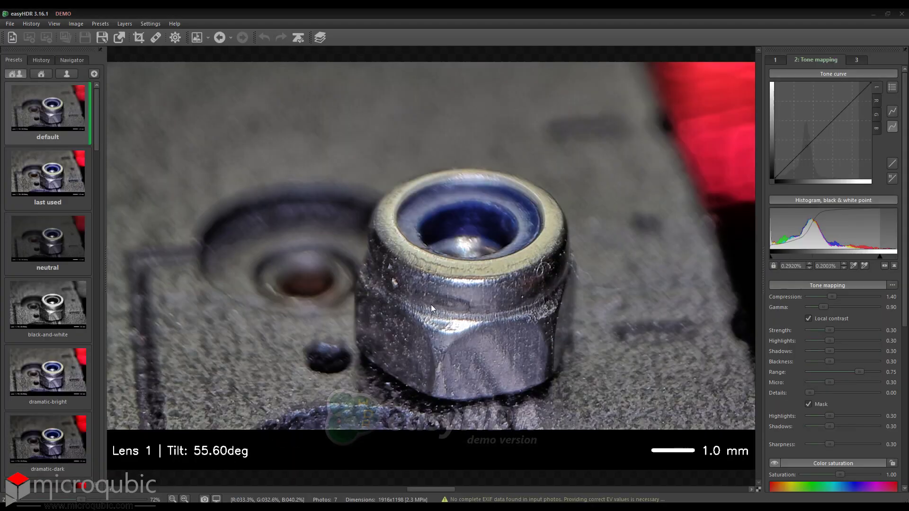
Try the black-and-white and dramatic-bright presets on the lock nut's HDR image
left_click(53, 299)
left_click(56, 382)
left_click(197, 40)
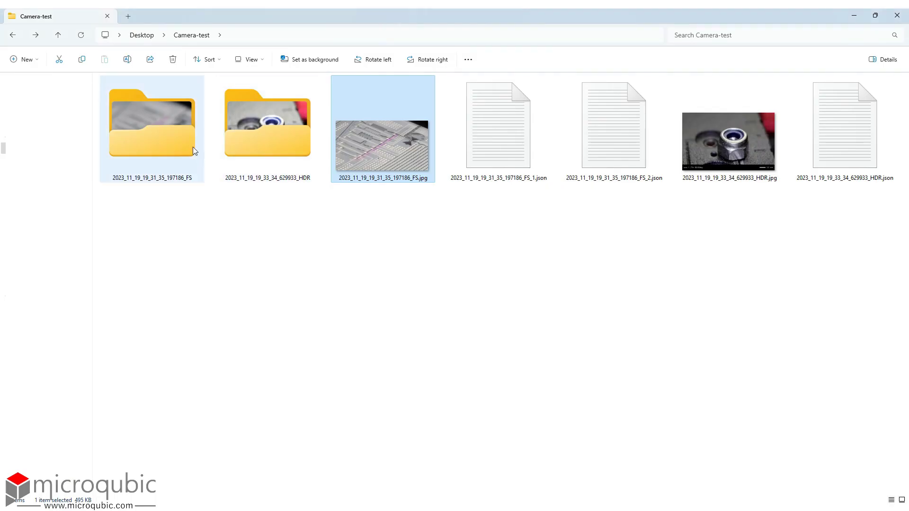
In File Explorer, look through the saved focus-stack and HDR image subfolders of the Camera-test folder
double_click(183, 143)
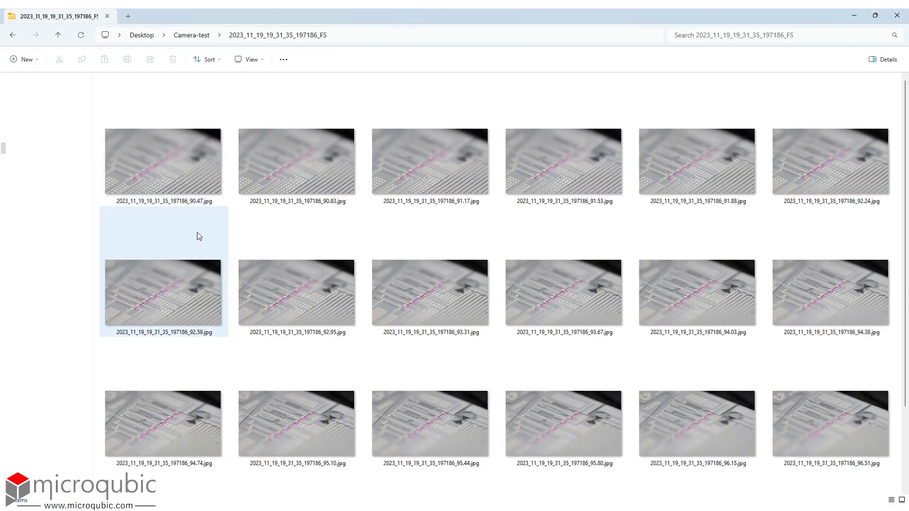
left_click(12, 35)
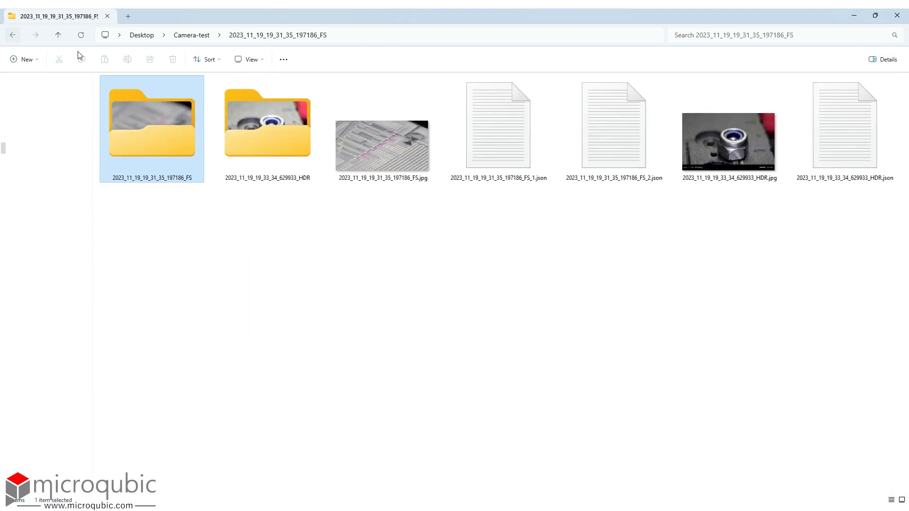
double_click(291, 140)
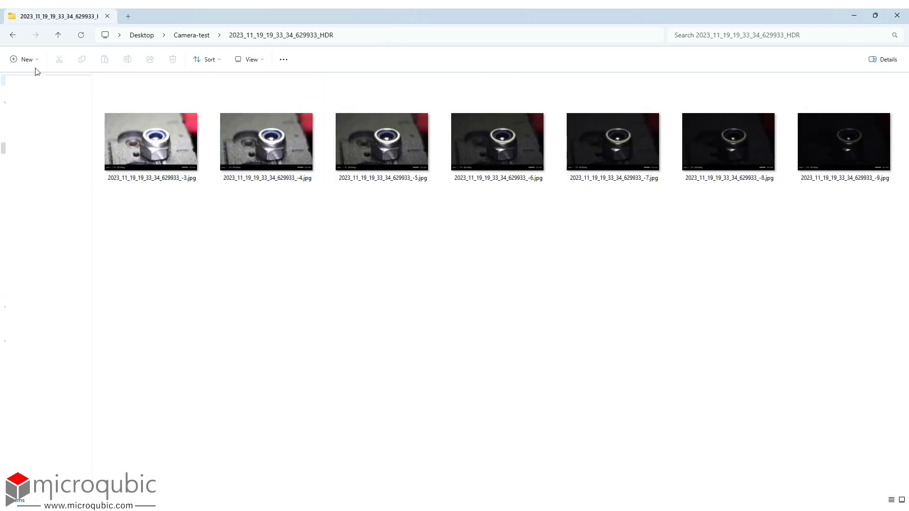
left_click(13, 35)
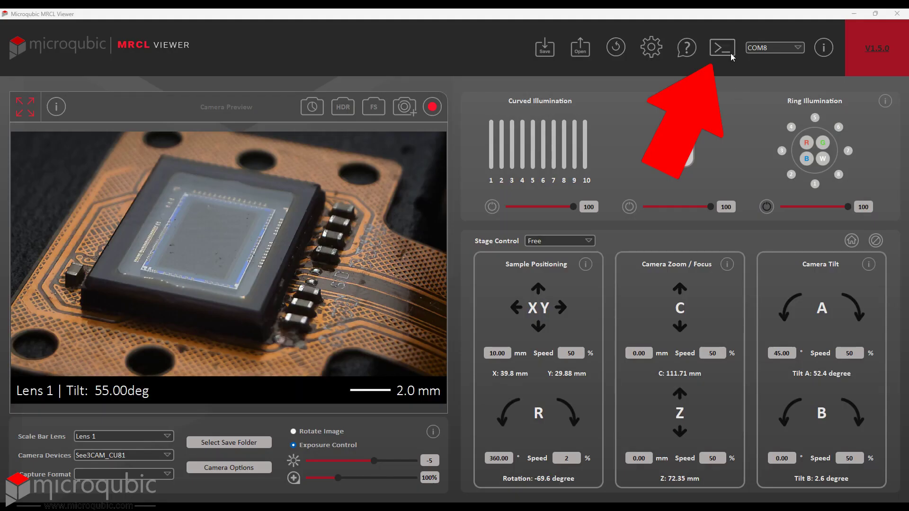
Open the serial terminal in MRCL Viewer, send an $X2 command, and clear the terminal output
left_click(721, 48)
left_click_drag(516, 114, 720, 121)
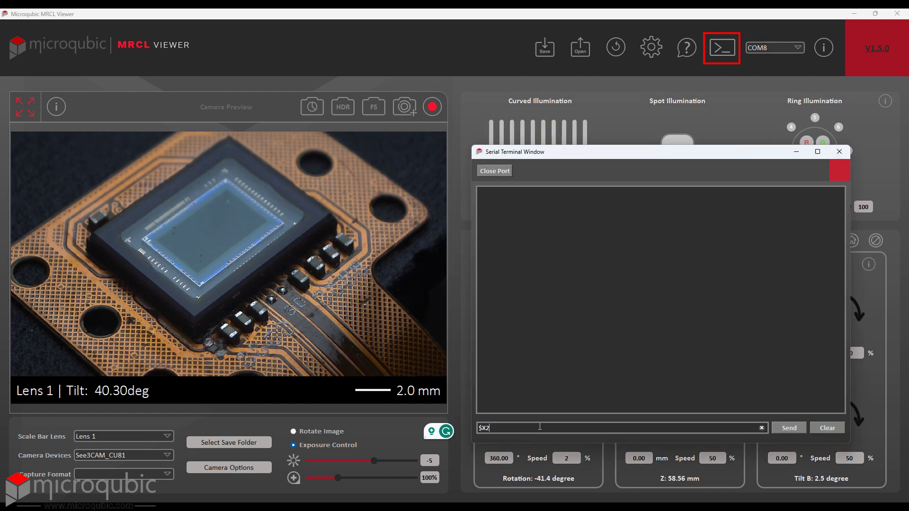
key("Return")
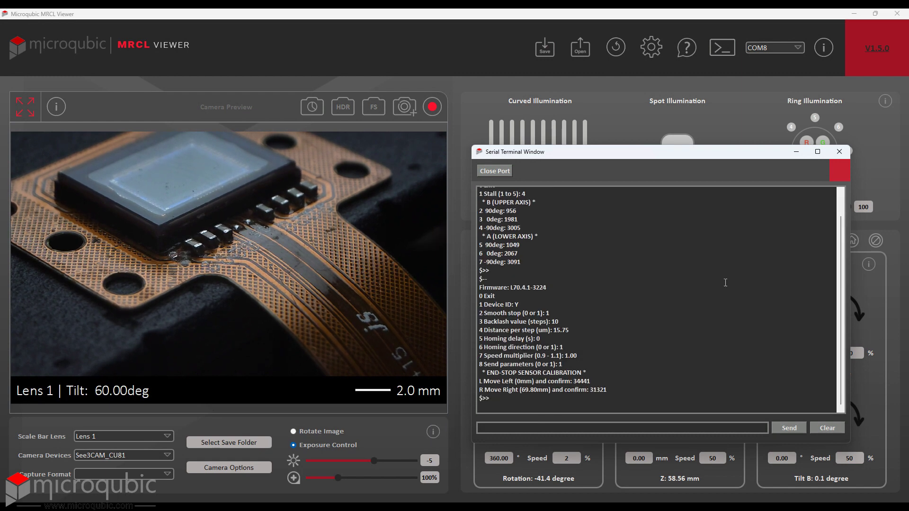
left_click(825, 428)
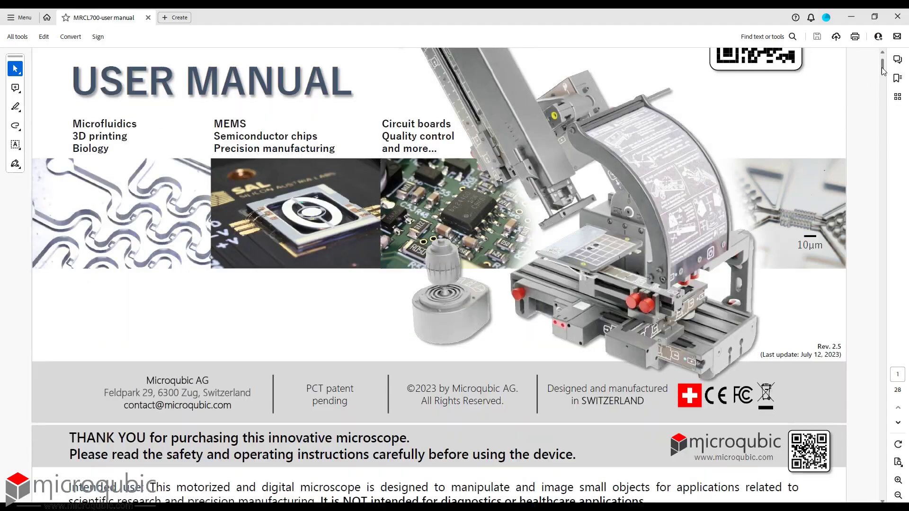
In the MRCL700 user manual PDF, examine the serial command table on page 26 and the built-in configuration and calibration menus on page 27
scroll(904, 337, "down", 20)
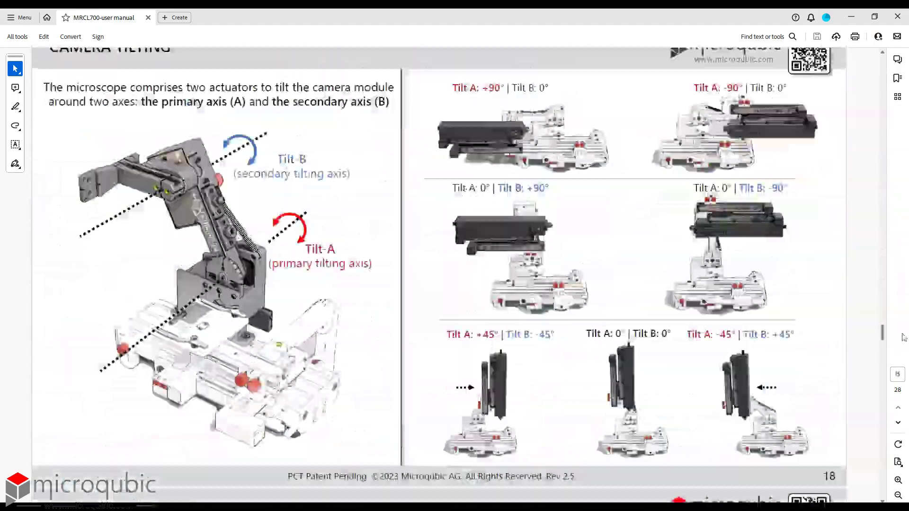
left_click_drag(903, 337, 906, 463)
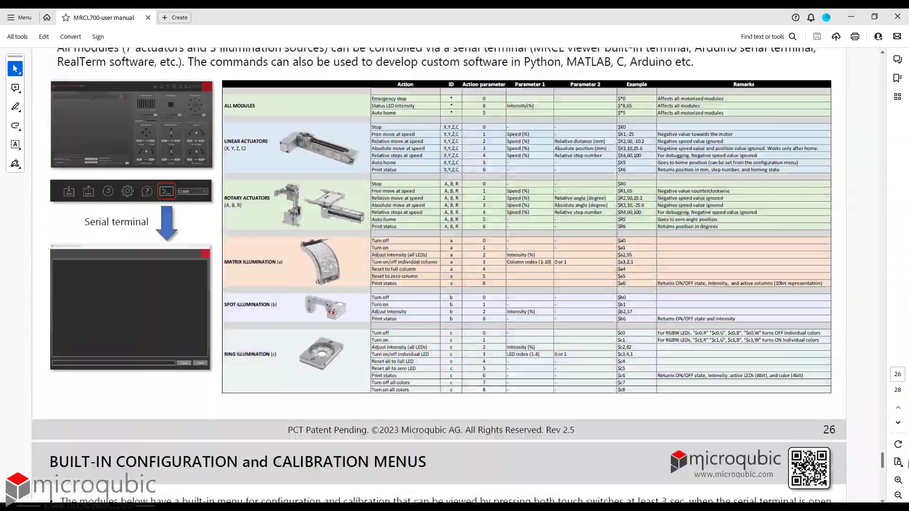
scroll(723, 228, "up", 4, "ctrl")
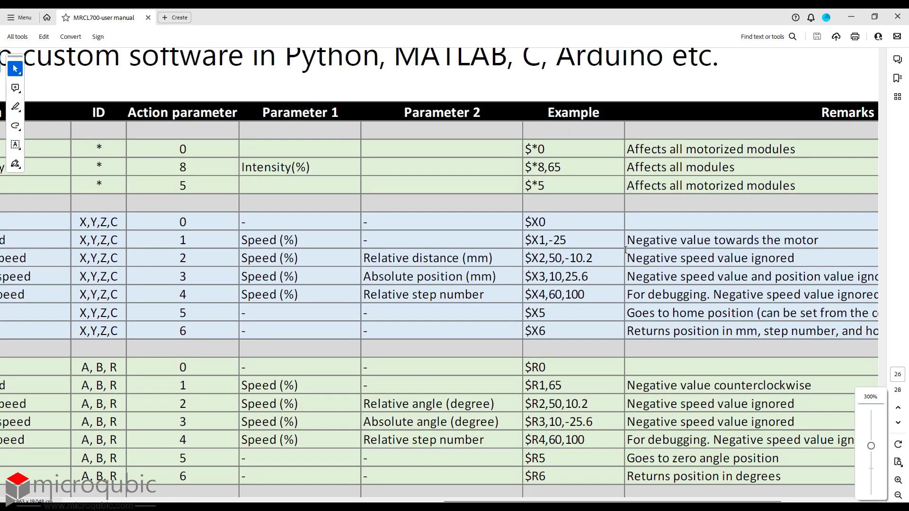
scroll(809, 241, "down", 10)
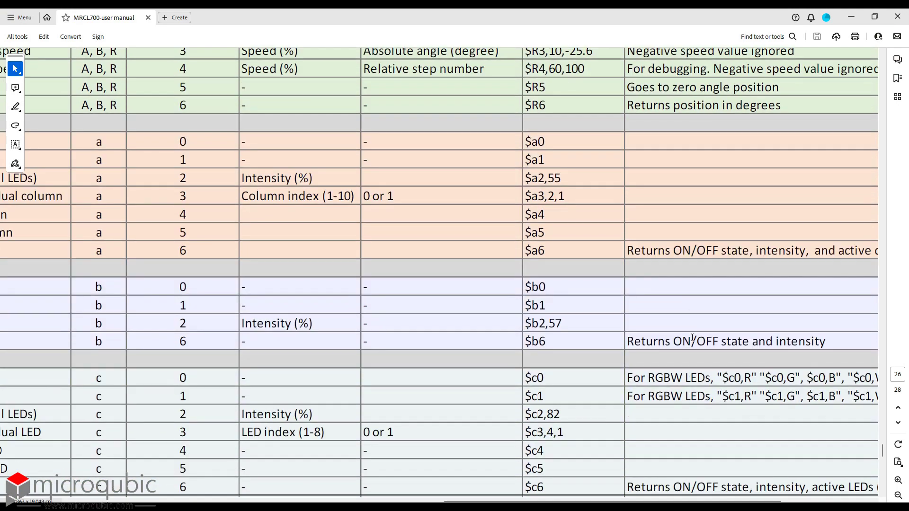
scroll(692, 337, "down", 4, "ctrl")
scroll(692, 337, "down", 2, "ctrl")
scroll(693, 355, "down", 8)
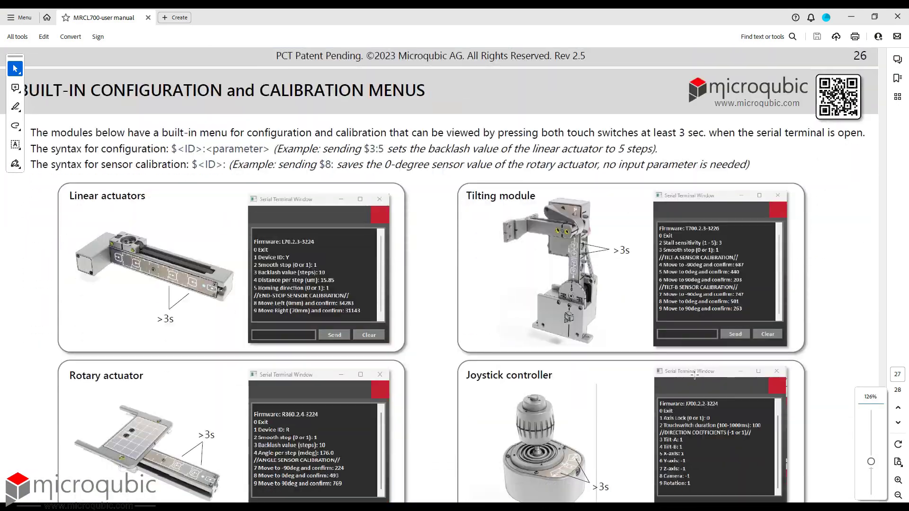
scroll(694, 375, "down", 2)
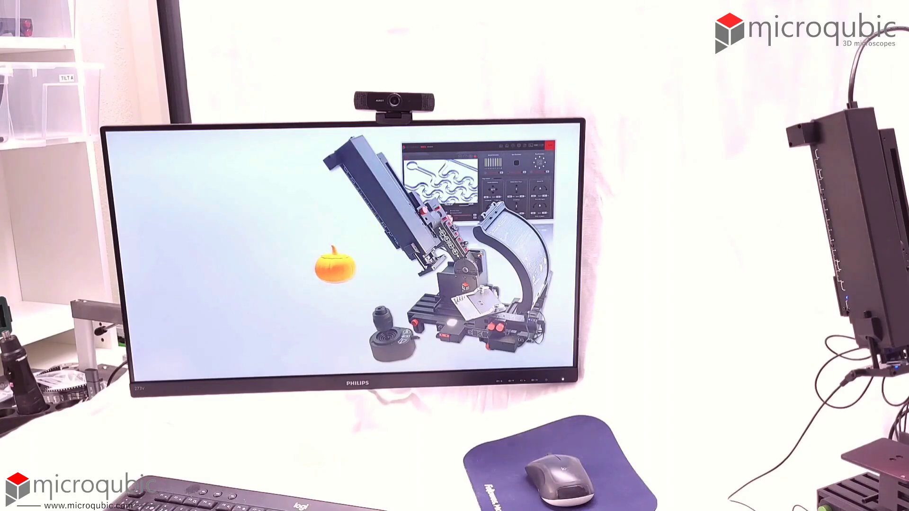